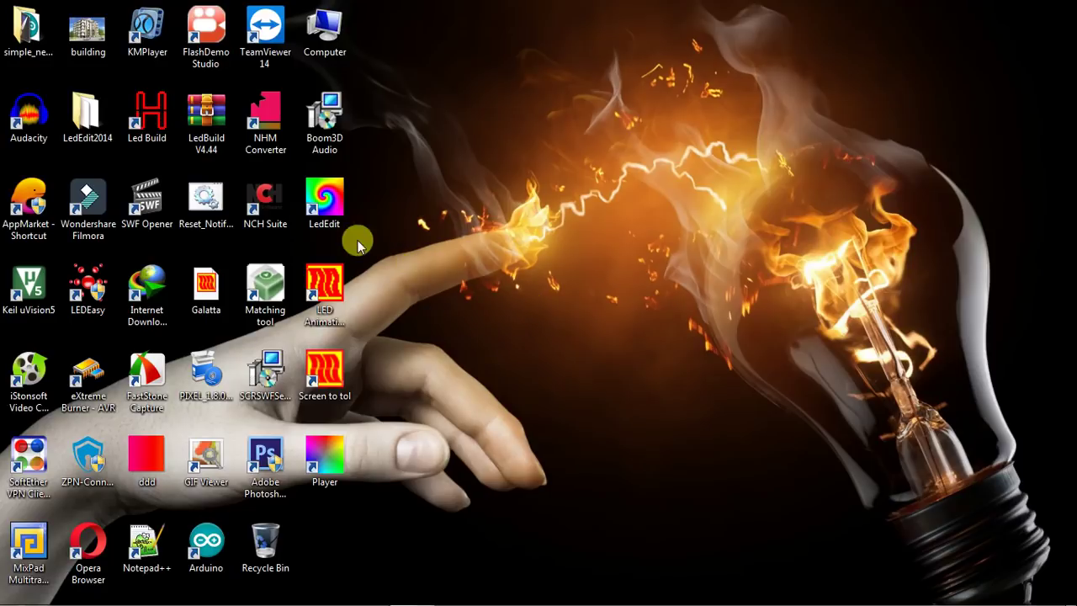
# Step: Launch LedEdit and start a new project for the T-8000-WS2811 controller with 1024 lights per port
pyautogui.moveTo(330, 200); pyautogui.dragTo(683, 205)
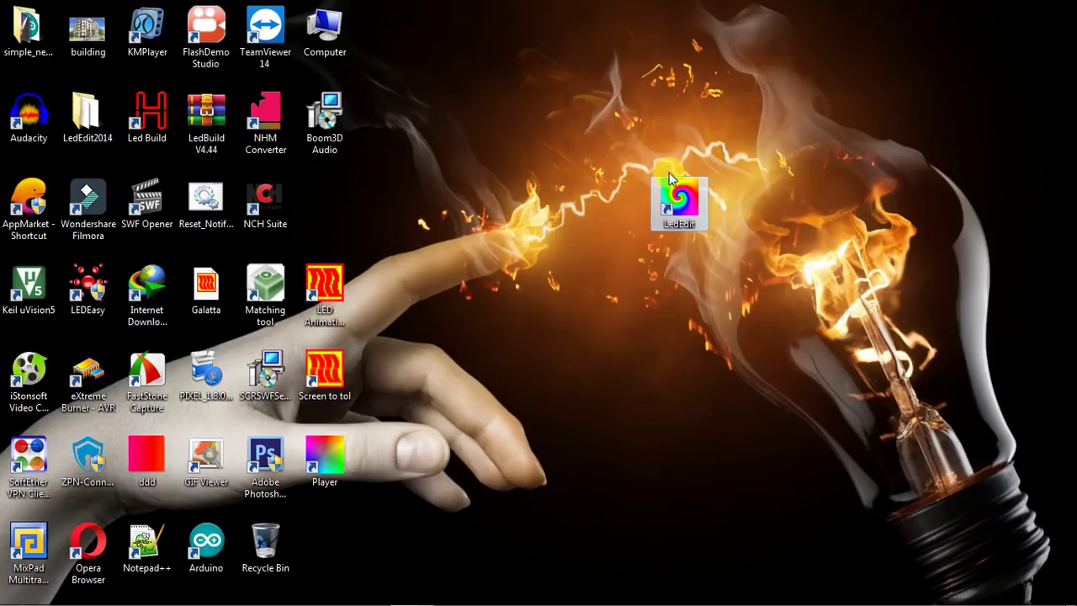
pyautogui.doubleClick(702, 215)
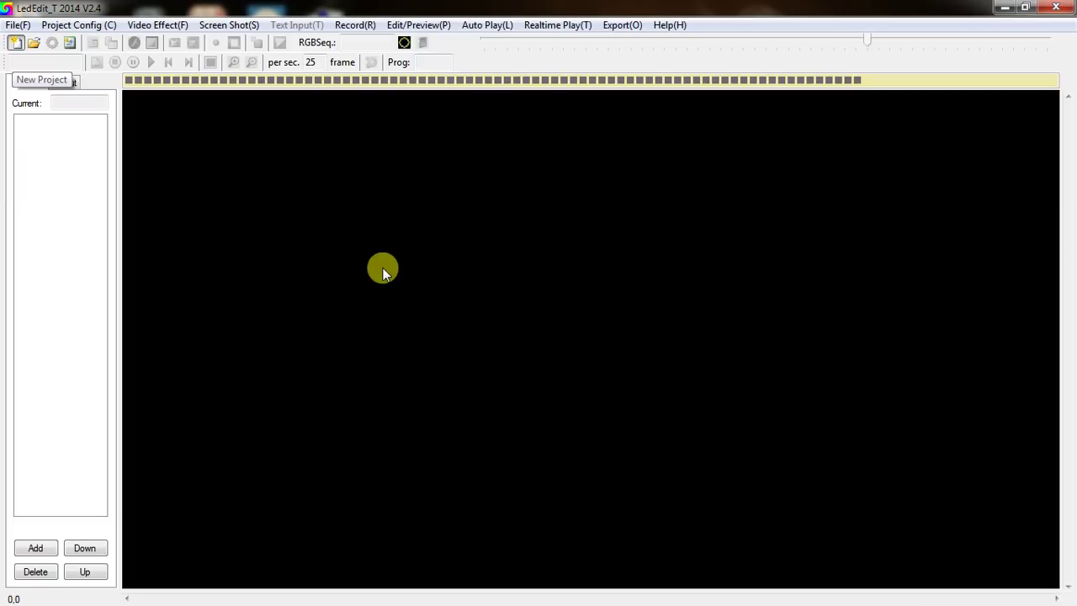
pyautogui.hotkey('ctrl', 'n')
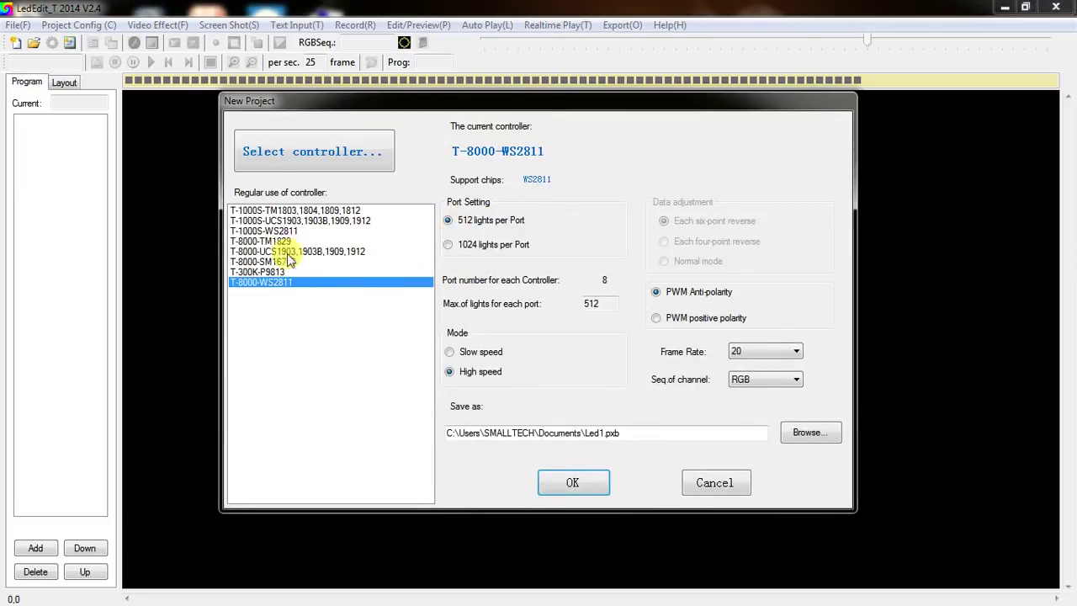
pyautogui.click(286, 282)
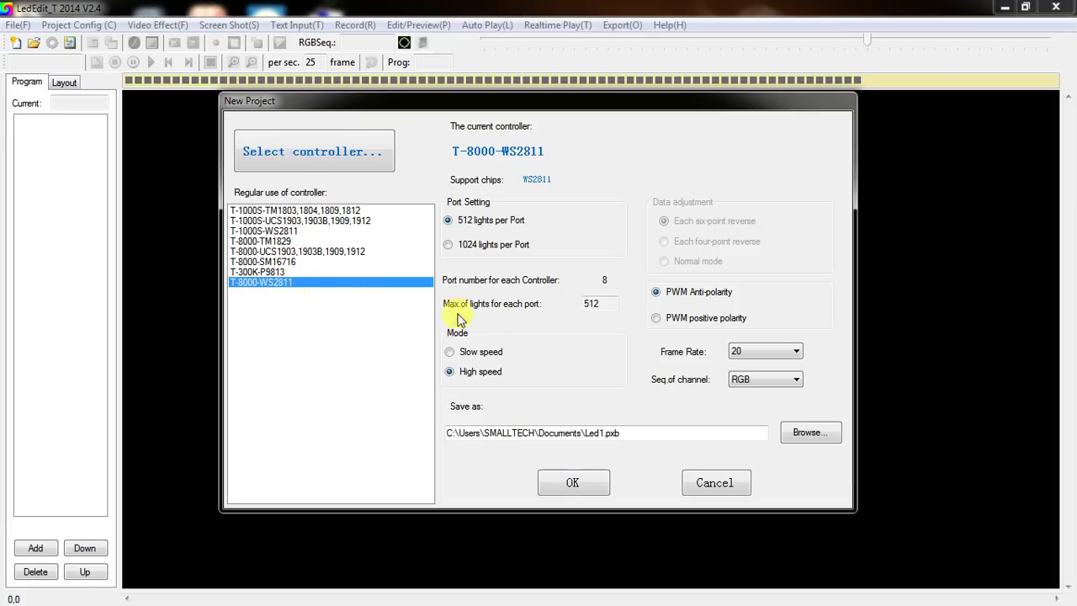
pyautogui.click(496, 245)
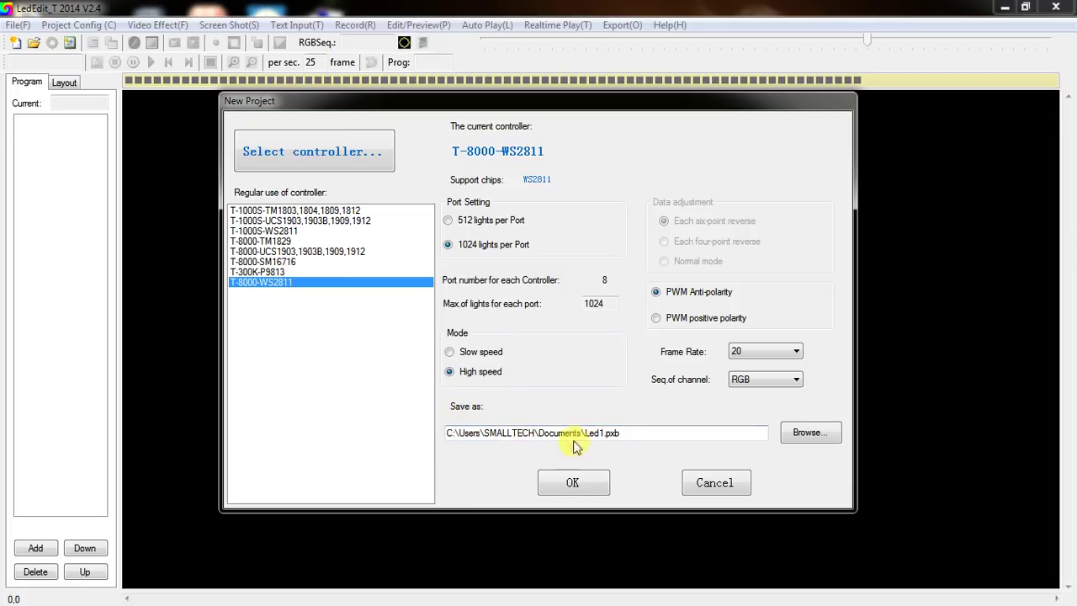
# Step: Create a folder named TEMPLE FESTIVAL on the Desktop while choosing the project's save location
pyautogui.click(620, 433)
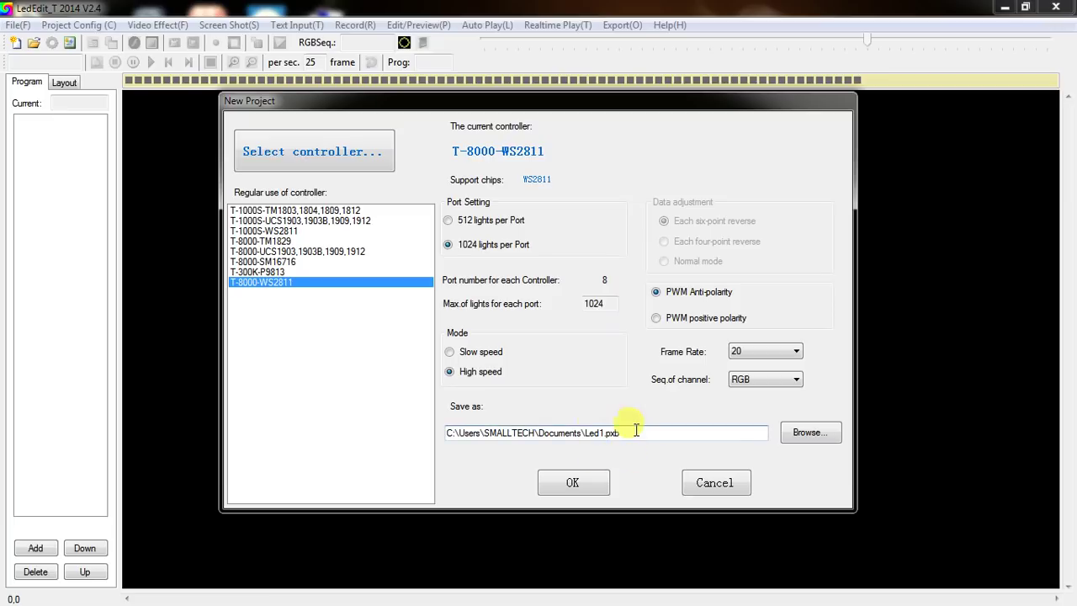
pyautogui.moveTo(618, 435); pyautogui.dragTo(594, 433)
pyautogui.click(631, 431)
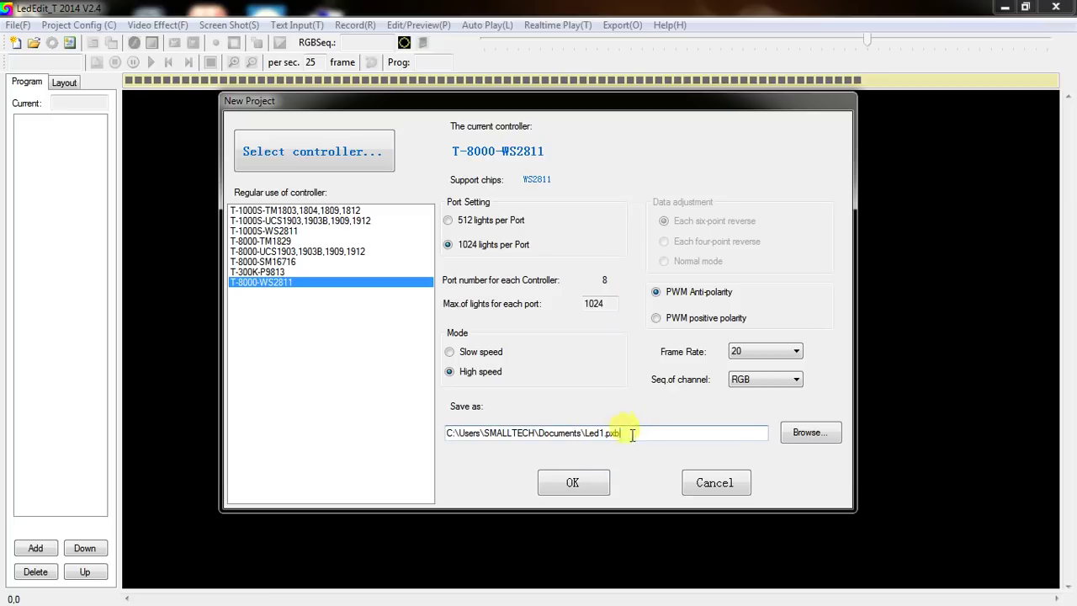
pyautogui.click(804, 437)
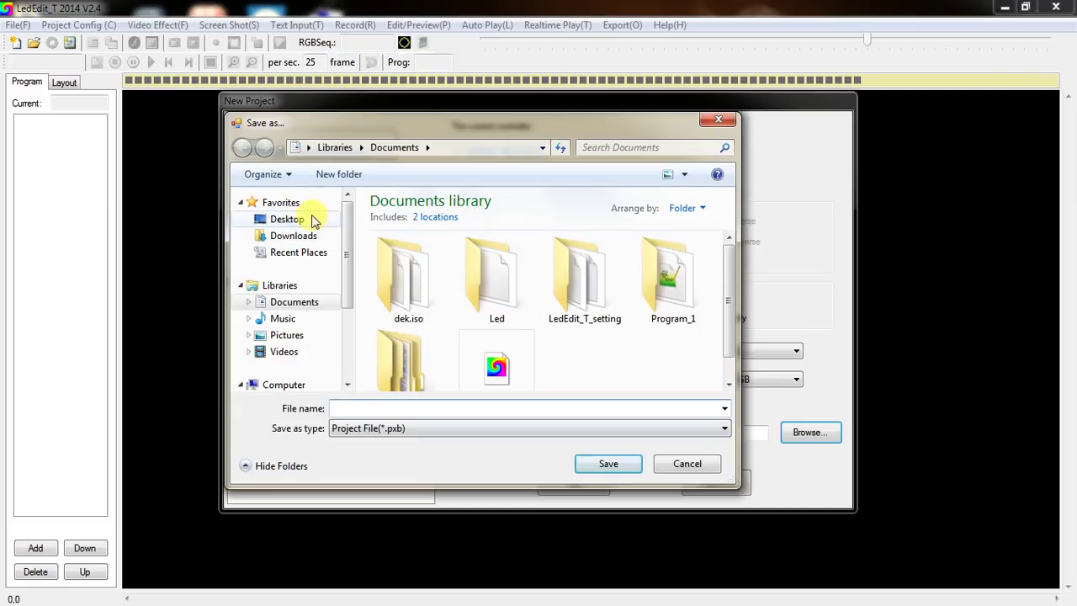
pyautogui.click(294, 220)
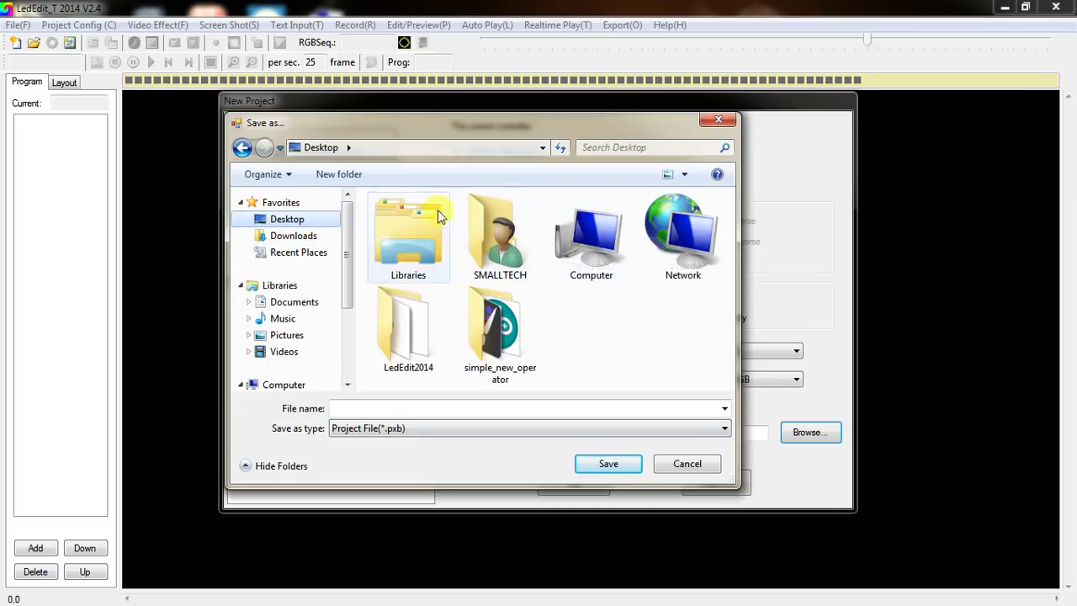
pyautogui.click(346, 174)
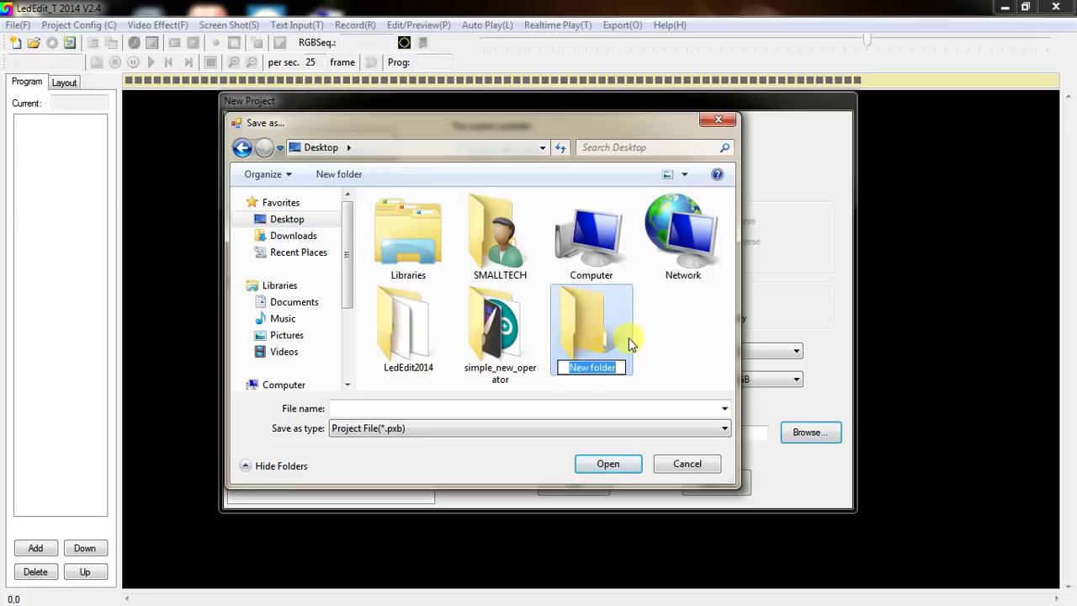
pyautogui.write('TEMPLE FESTIVAL')
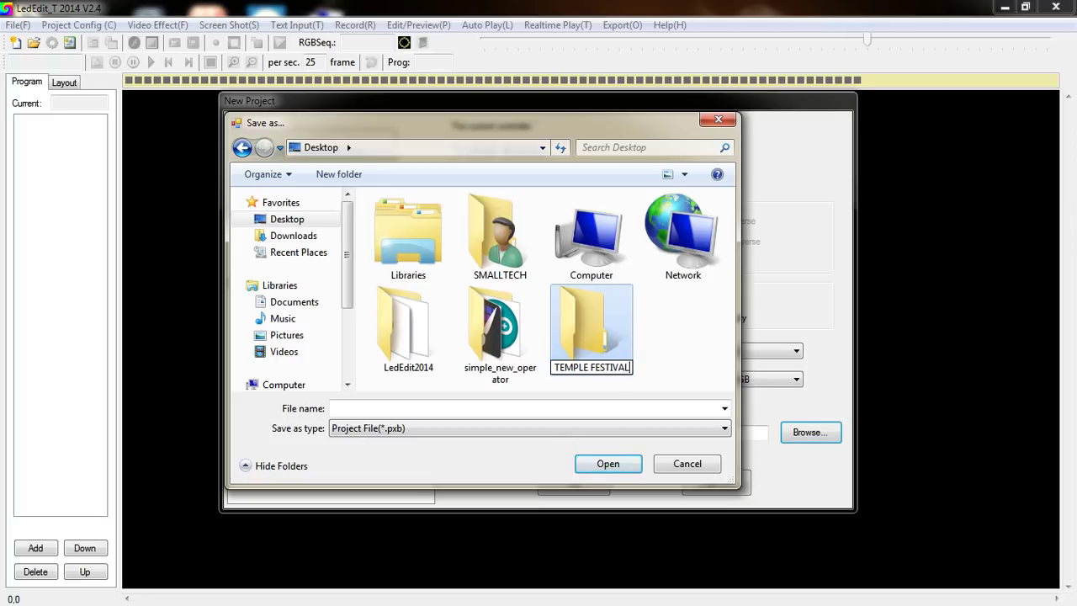
pyautogui.click(610, 337)
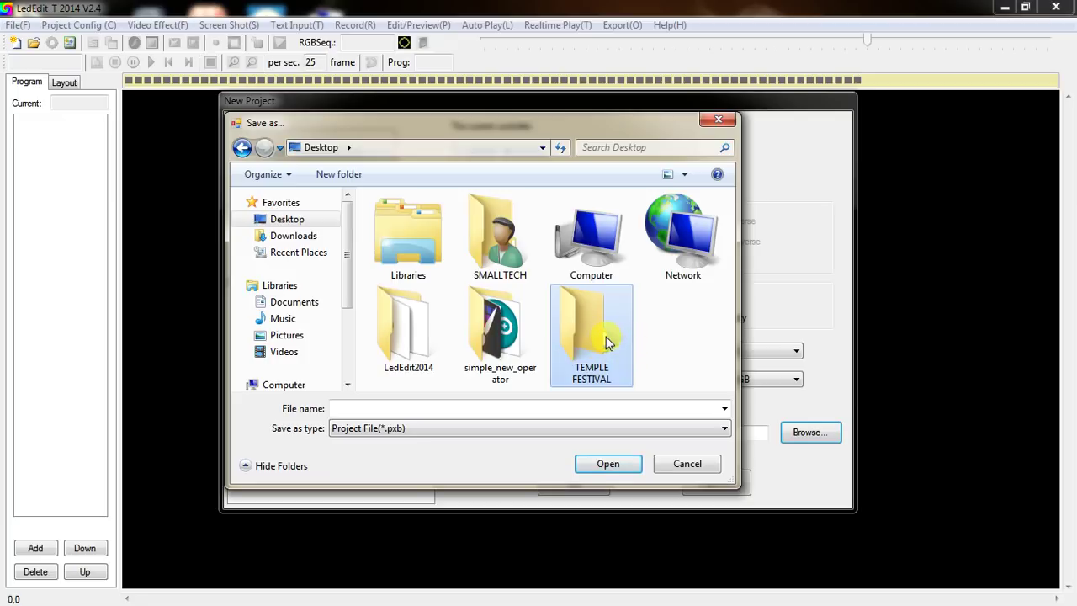
# Step: Save the project file as TEMPLE FESTIVAL inside the TEMPLE FESTIVAL folder and create the project
pyautogui.click(542, 408)
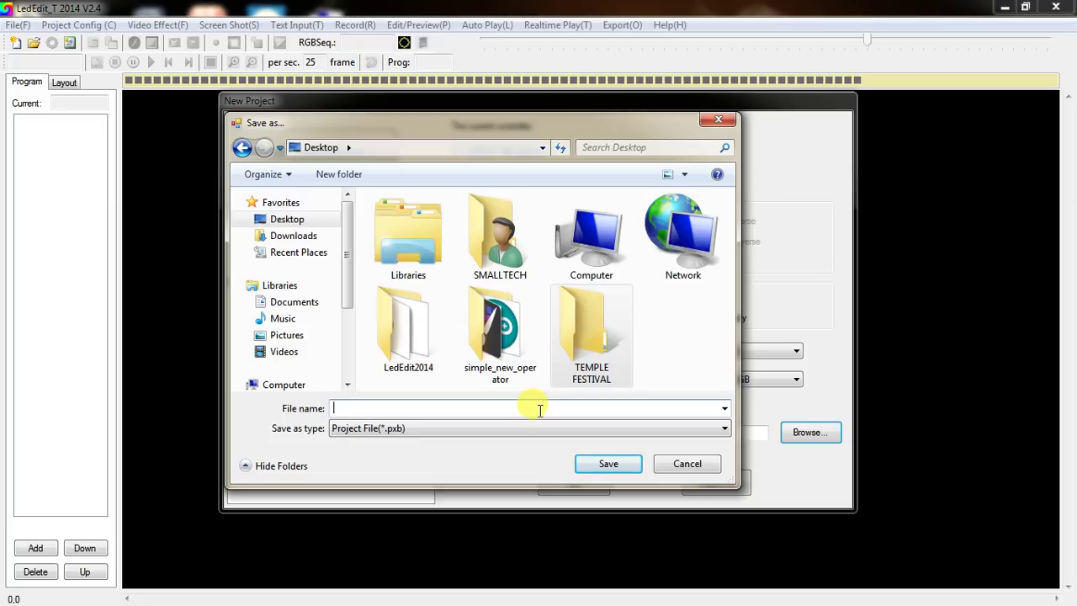
pyautogui.write('TEMPLE FE')
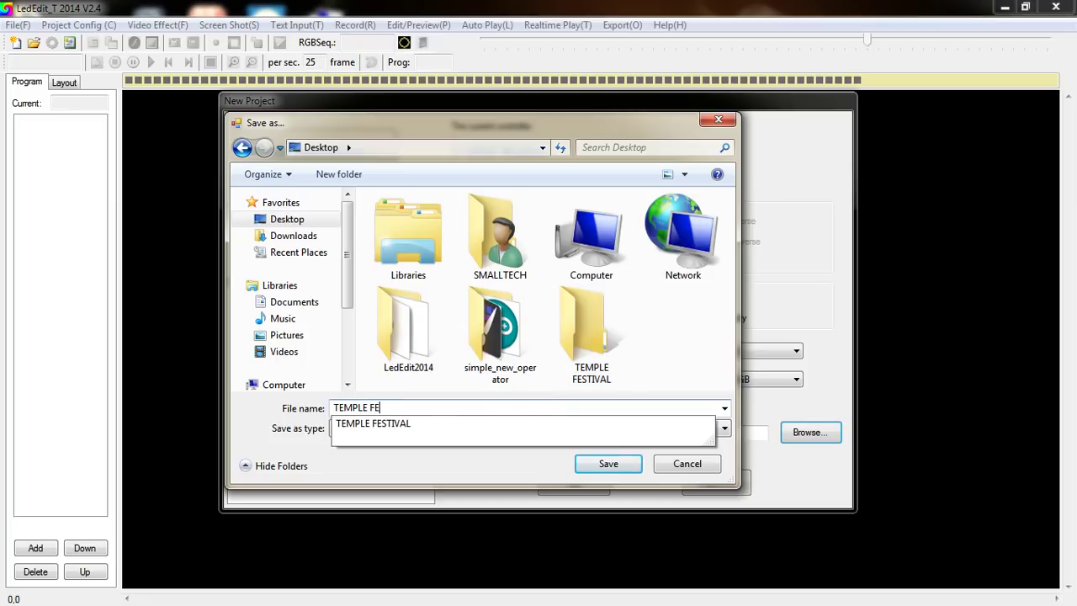
pyautogui.write('STIVAL')
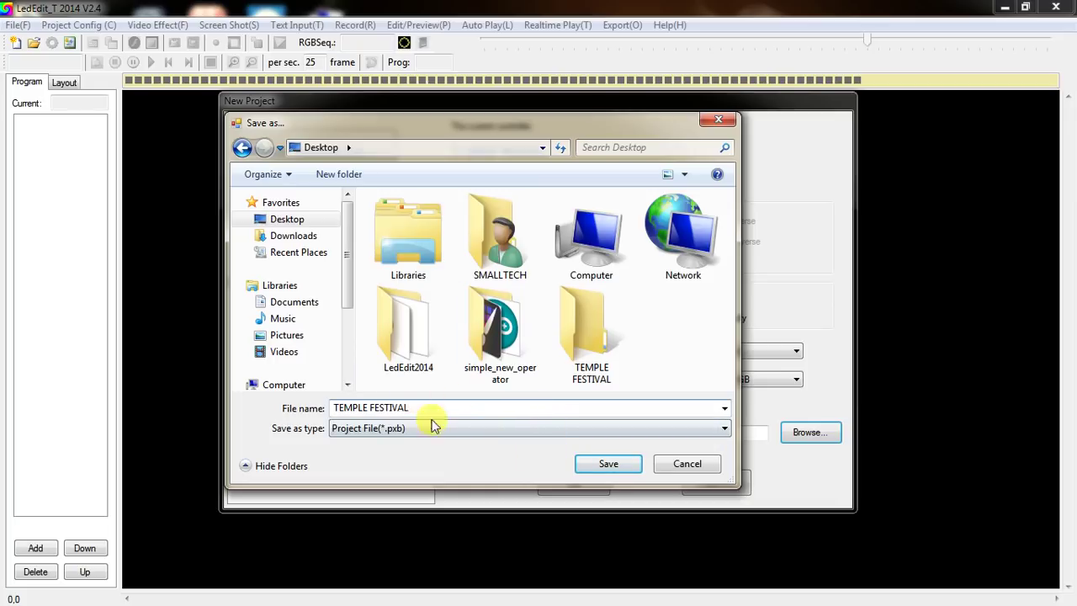
pyautogui.click(589, 353)
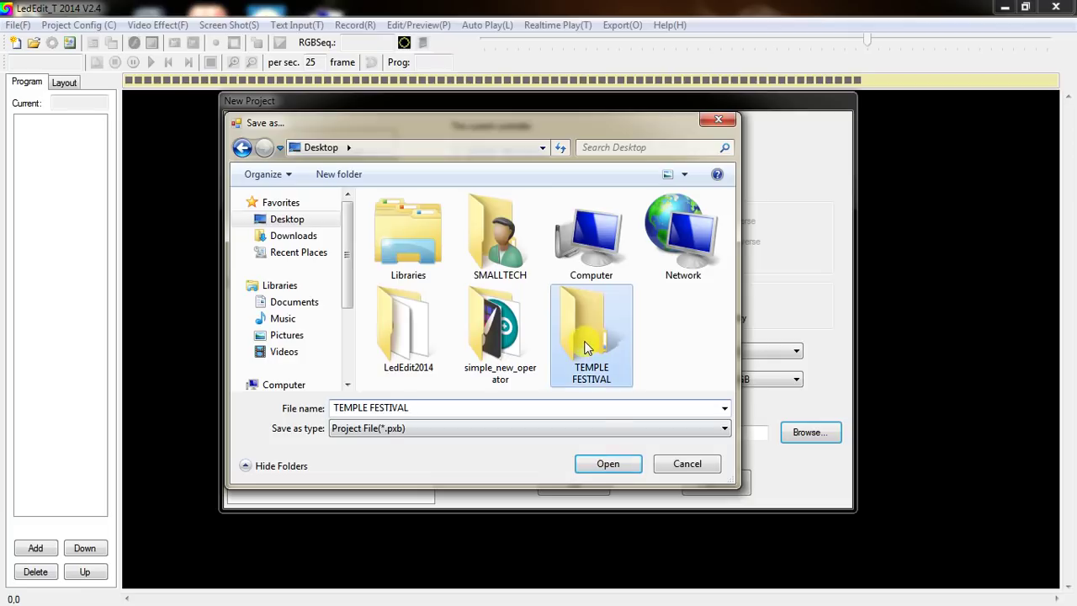
pyautogui.click(620, 464)
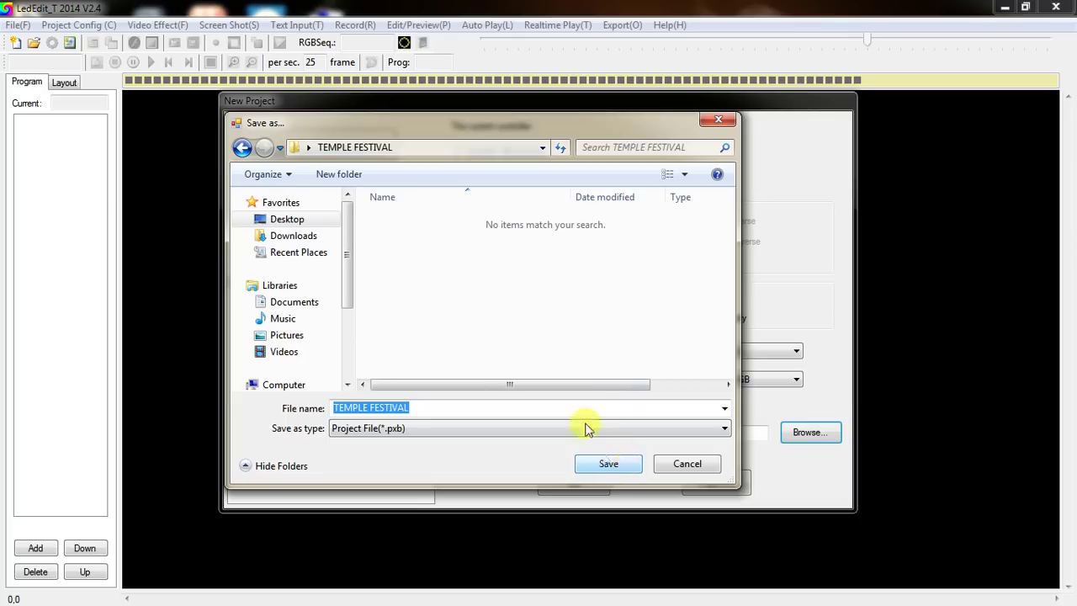
pyautogui.click(610, 472)
pyautogui.click(609, 467)
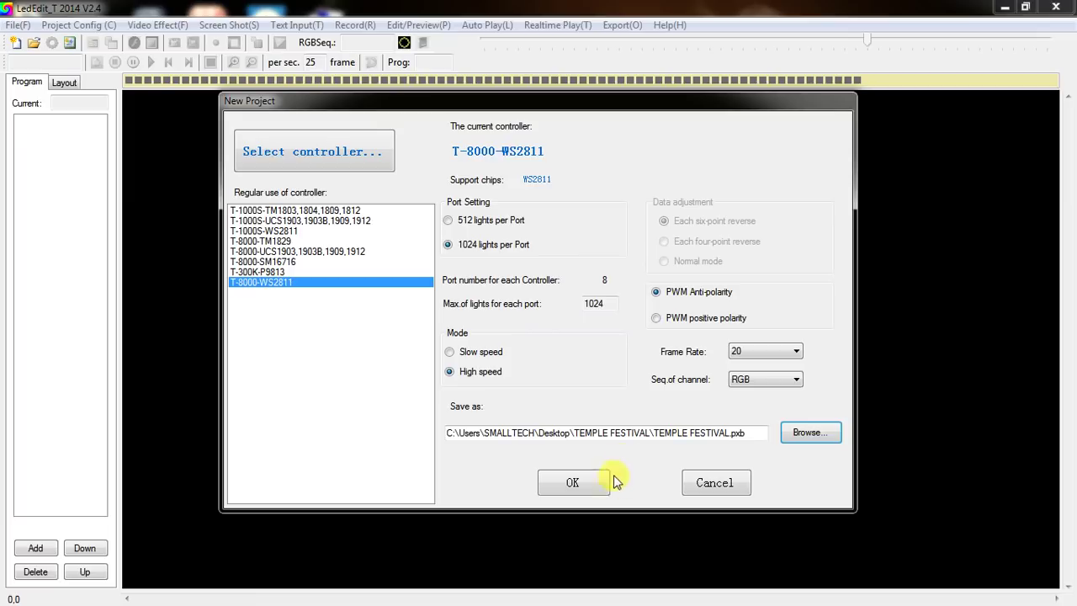
pyautogui.click(585, 485)
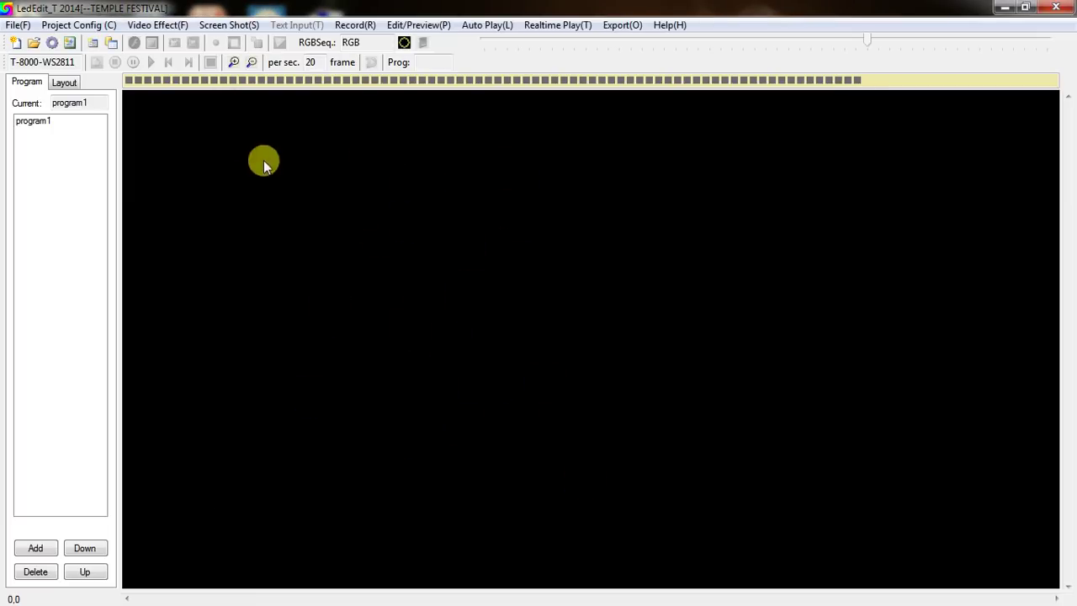
# Step: Auto-configure the LED layout to 100 horizontal and 100 vertical pixels
pyautogui.click(54, 43)
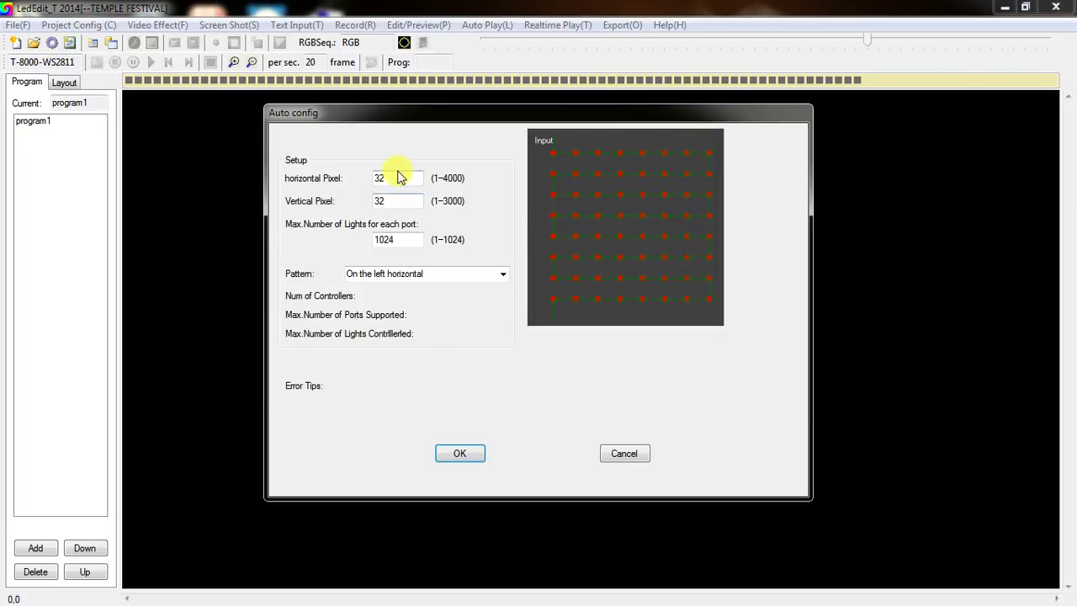
pyautogui.moveTo(401, 177); pyautogui.dragTo(372, 173)
pyautogui.write('100')
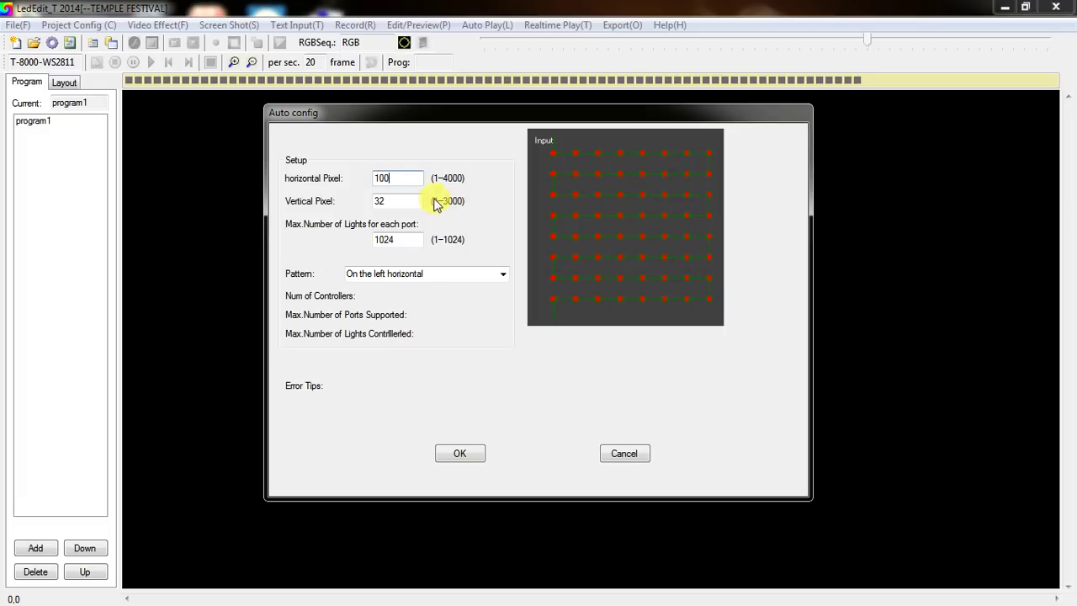
pyautogui.moveTo(417, 200); pyautogui.dragTo(298, 189)
pyautogui.write('100')
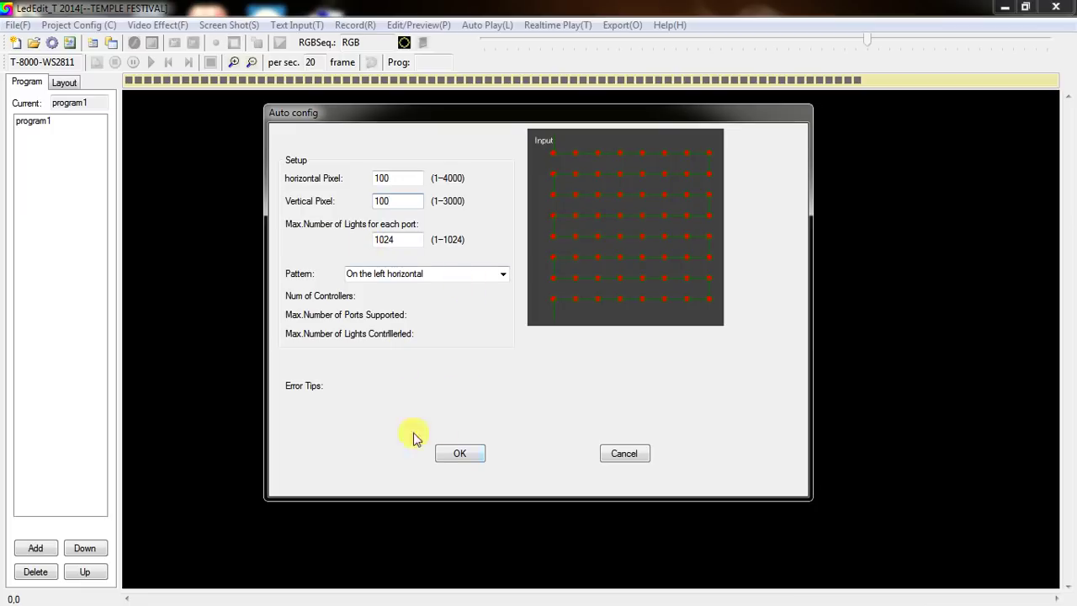
pyautogui.click(465, 453)
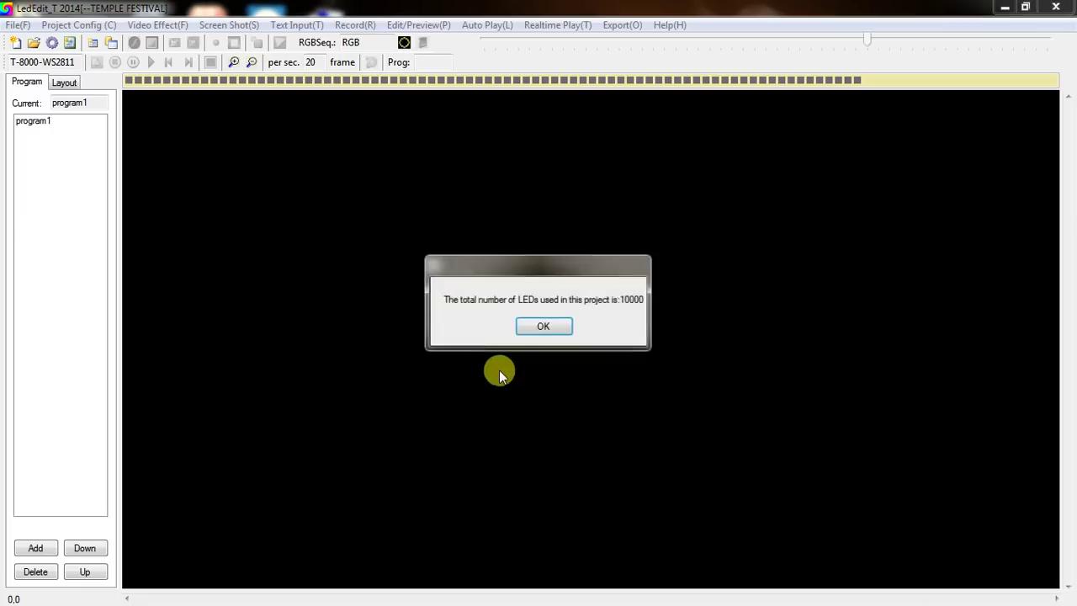
pyautogui.click(523, 331)
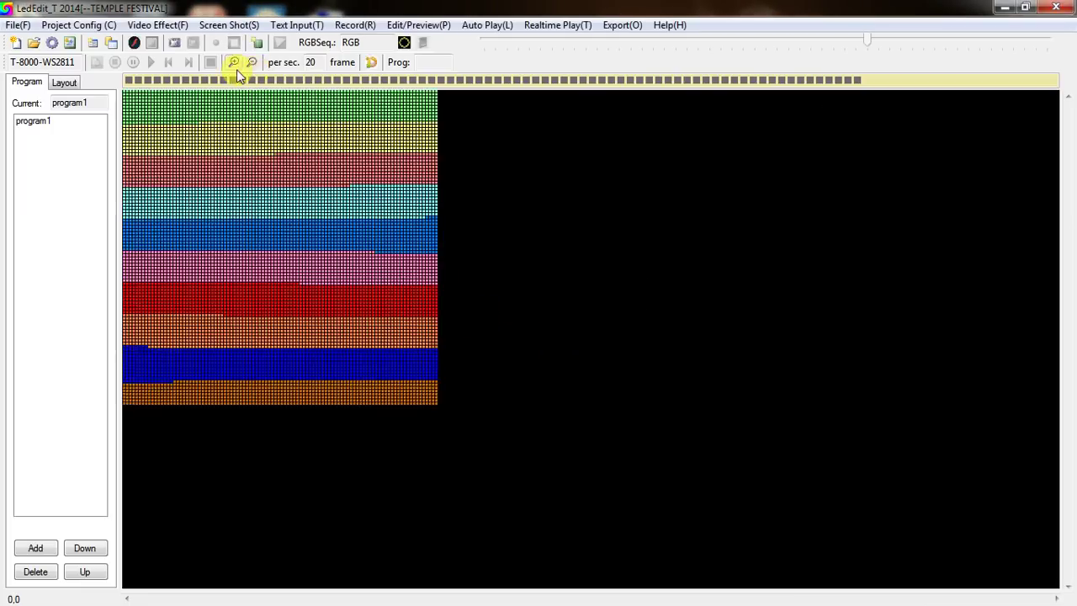
pyautogui.click(234, 70)
pyautogui.click(227, 63)
pyautogui.click(171, 28)
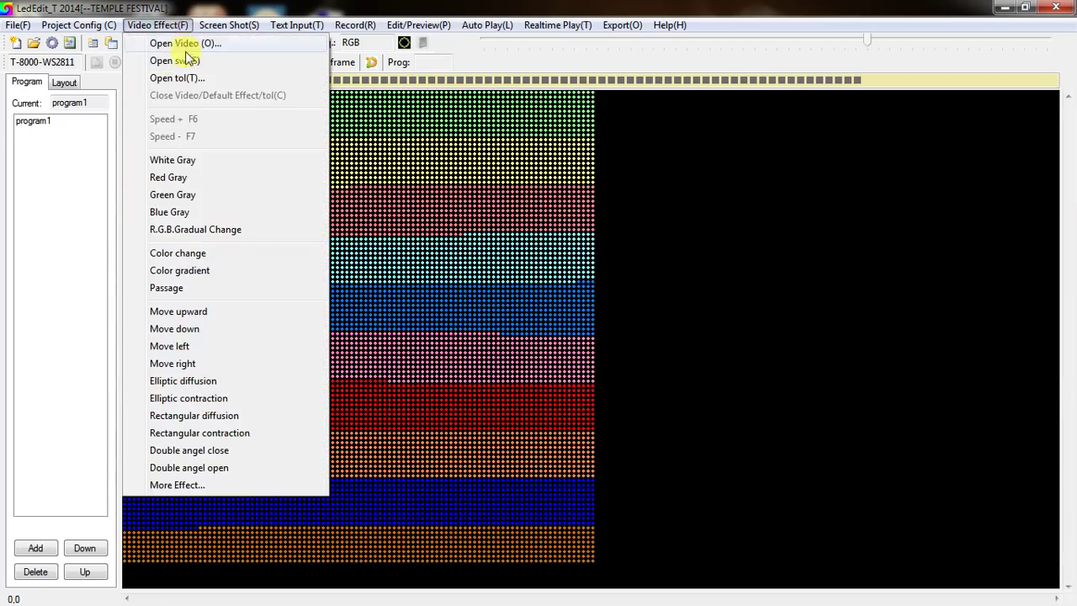
pyautogui.click(183, 43)
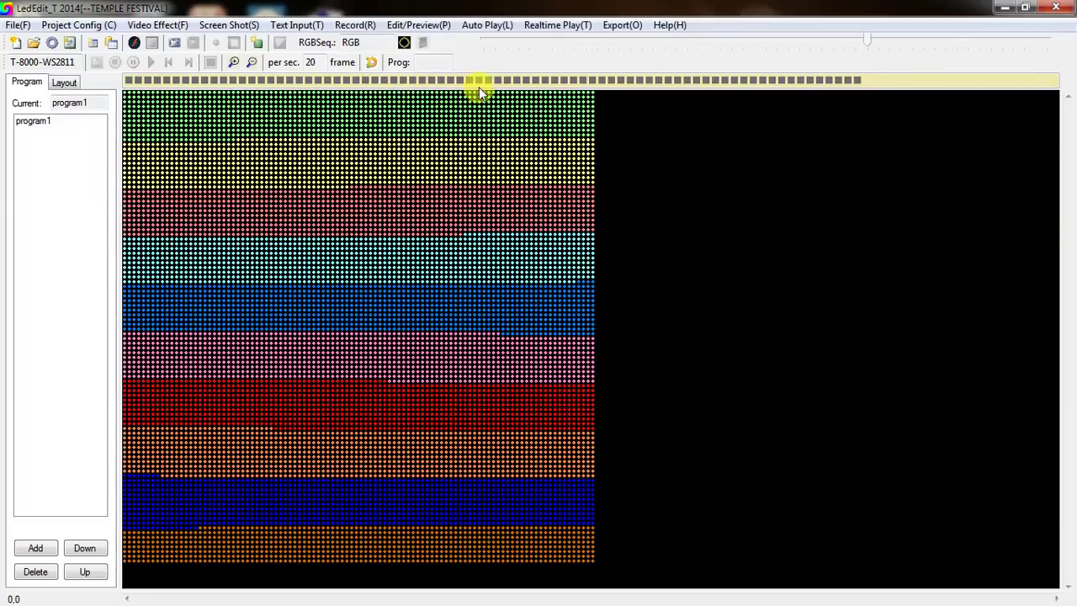
pyautogui.click(498, 44)
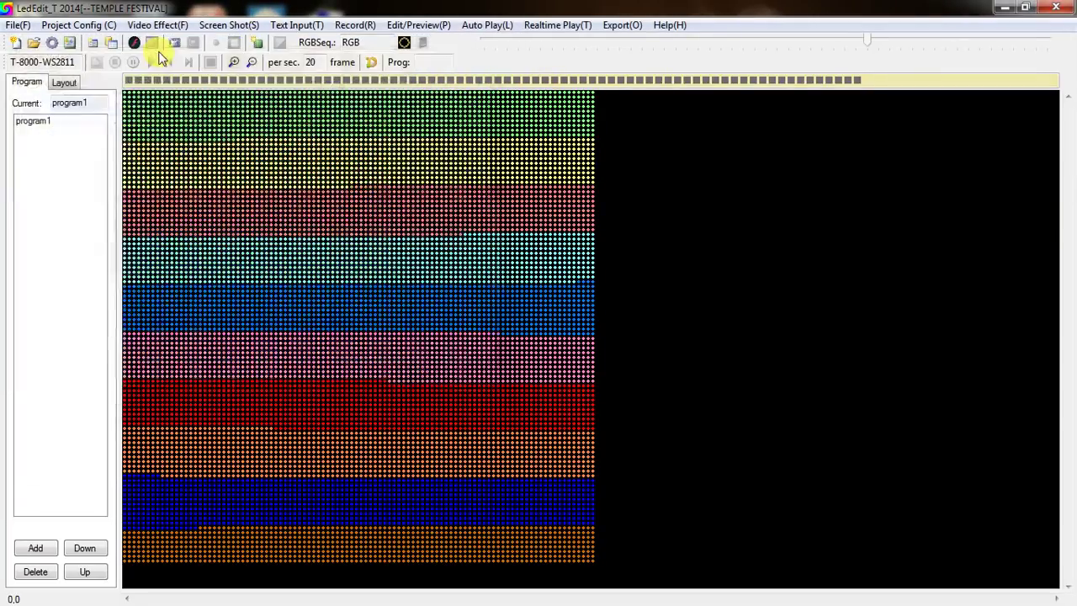
# Step: Load the Panda Head Shake SWF effect from the Over folder and record its animation into program1
pyautogui.click(158, 25)
pyautogui.click(168, 61)
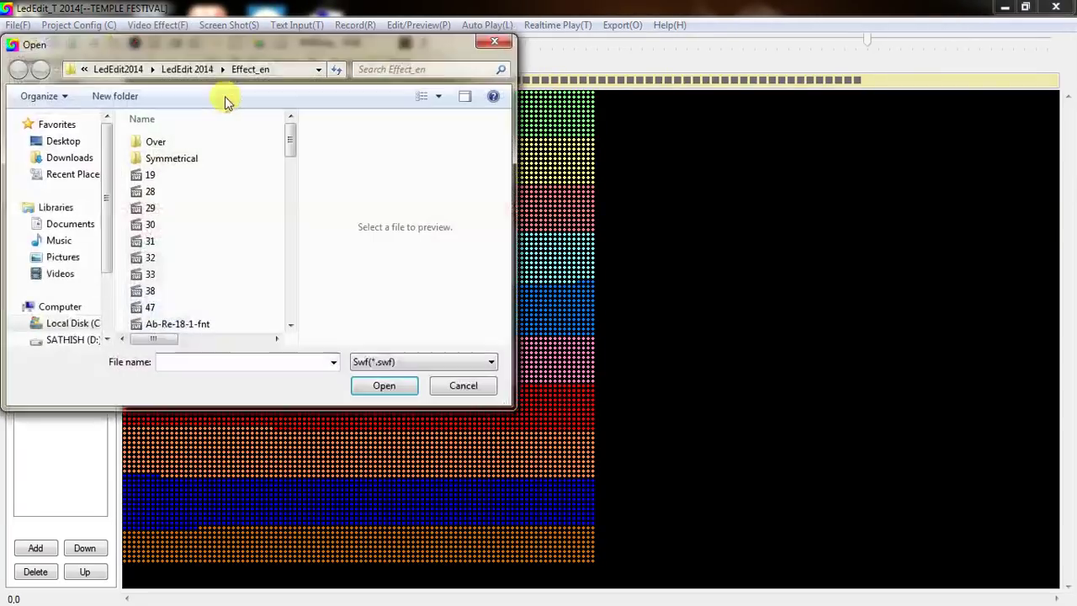
pyautogui.doubleClick(201, 141)
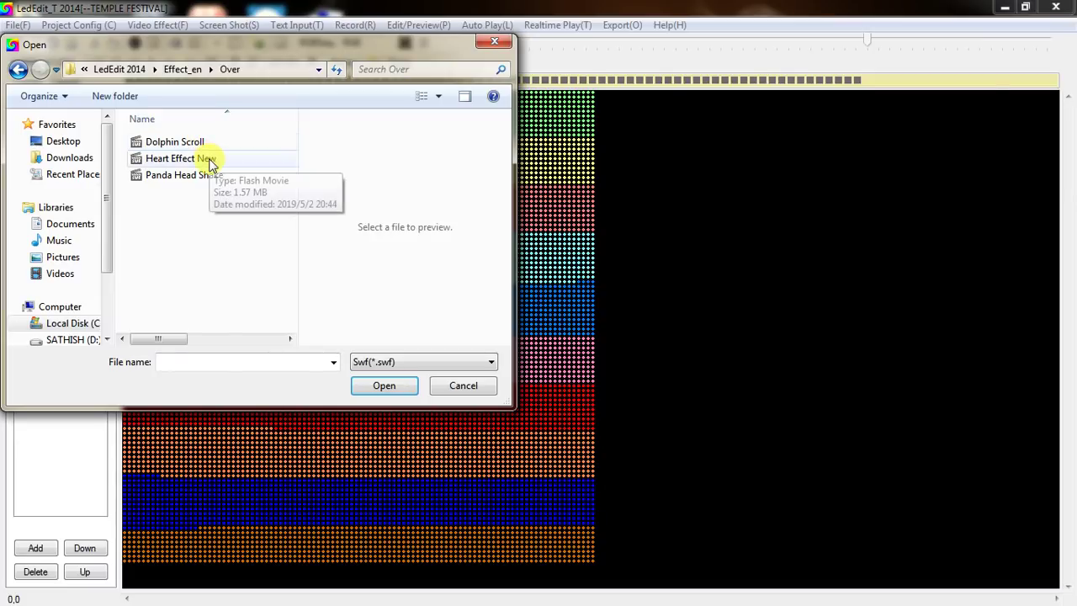
pyautogui.doubleClick(211, 174)
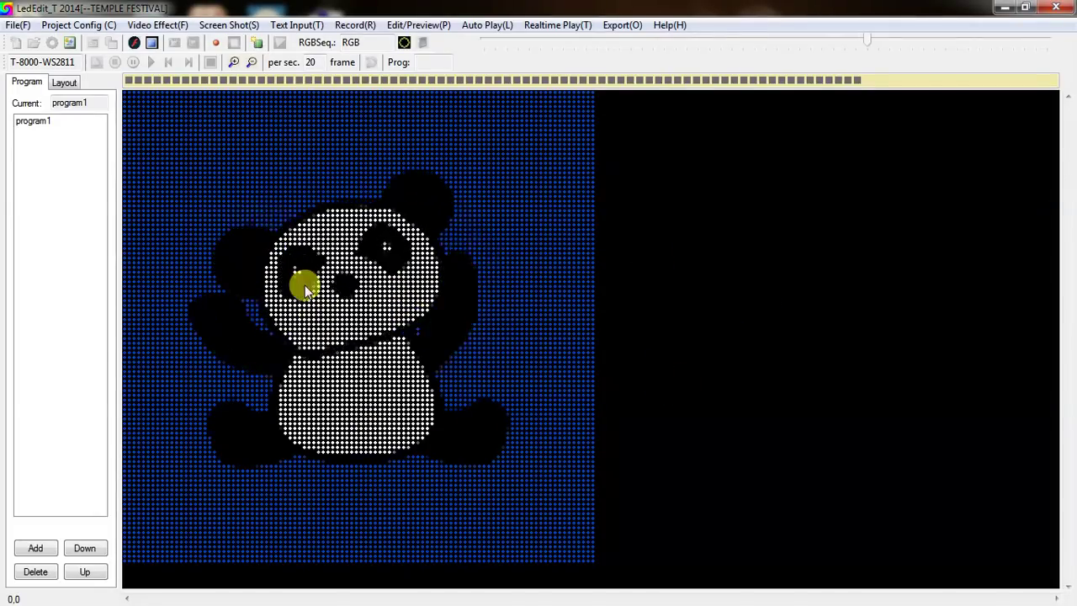
pyautogui.click(216, 42)
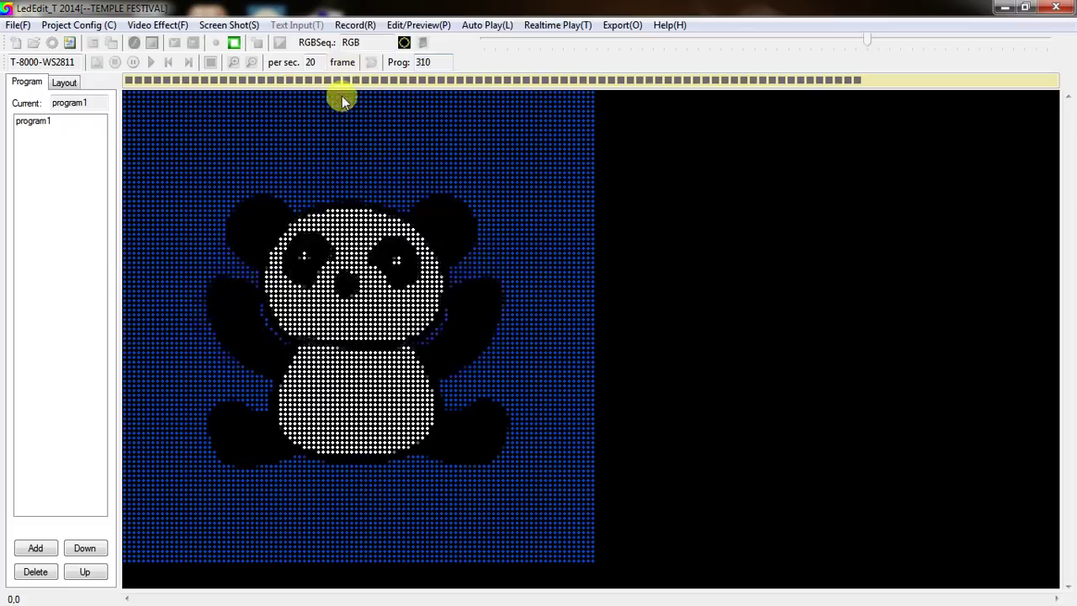
pyautogui.click(234, 45)
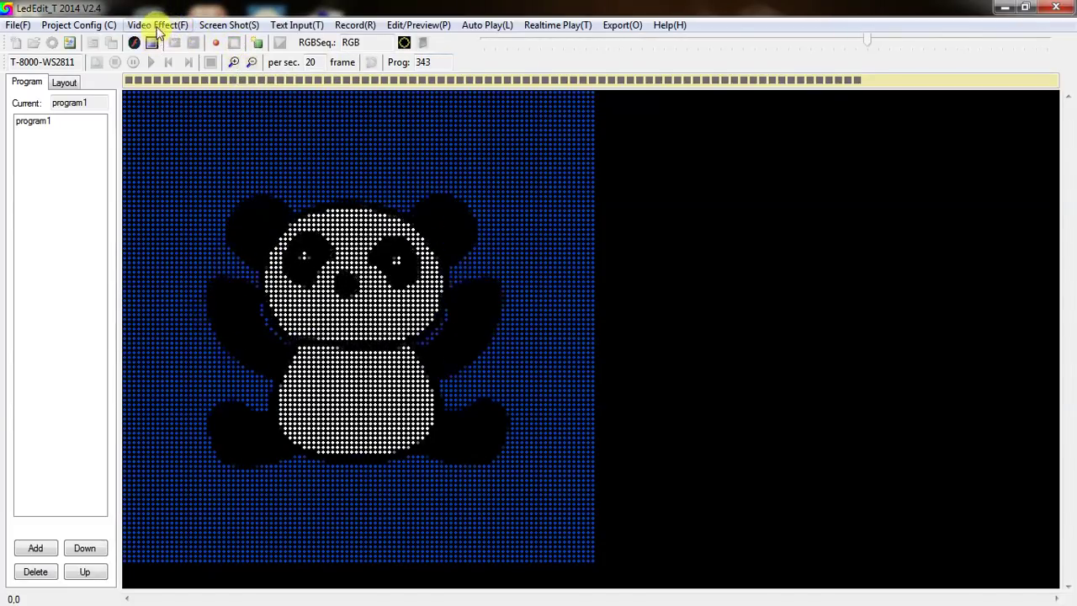
# Step: Load the Dolphin Scroll SWF effect from the Over folder
pyautogui.click(157, 25)
pyautogui.click(176, 58)
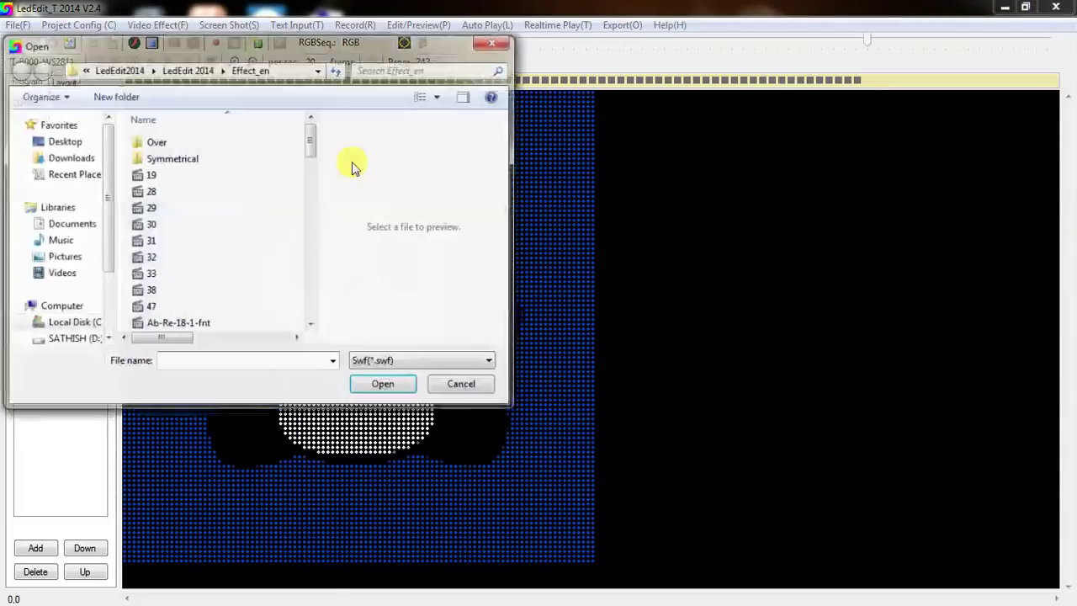
pyautogui.doubleClick(250, 148)
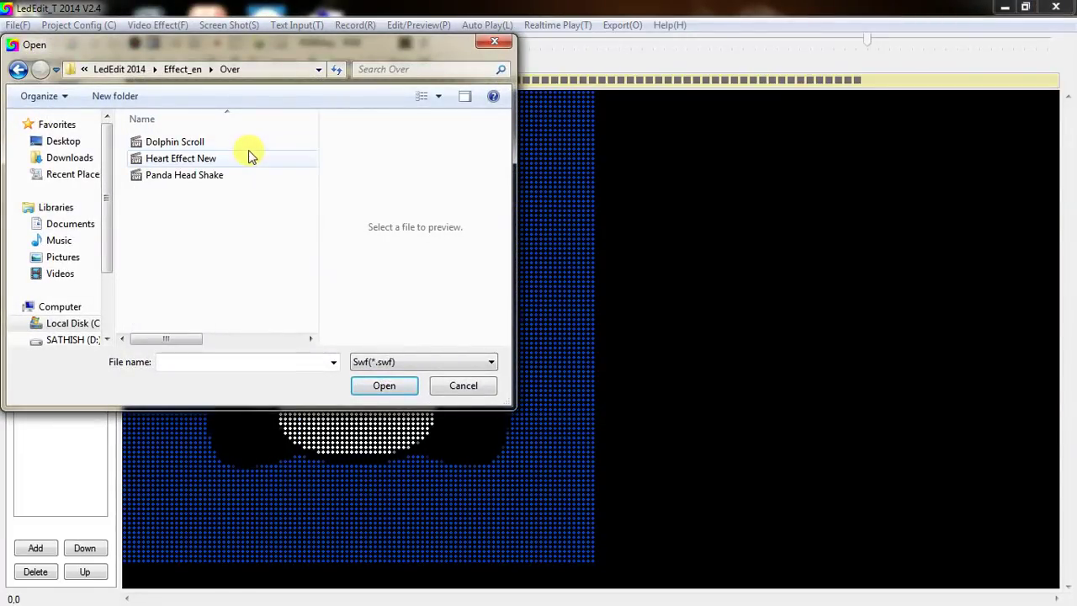
pyautogui.doubleClick(233, 147)
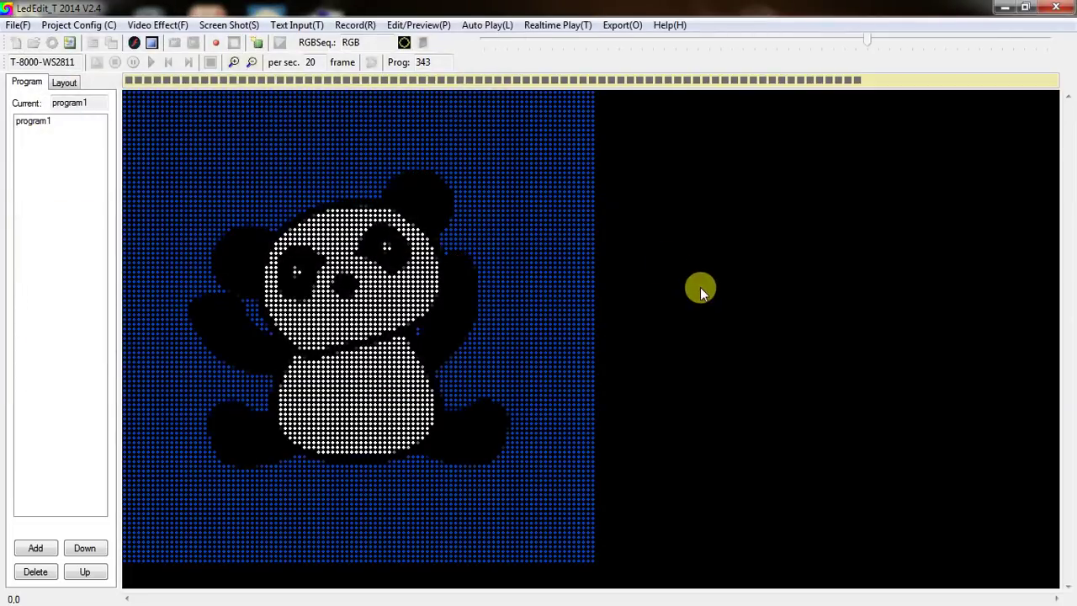
# Step: Record the Dolphin Scroll animation into program1 after the panda frames, ending the recording once the dolphin sequence has played
pyautogui.click(216, 42)
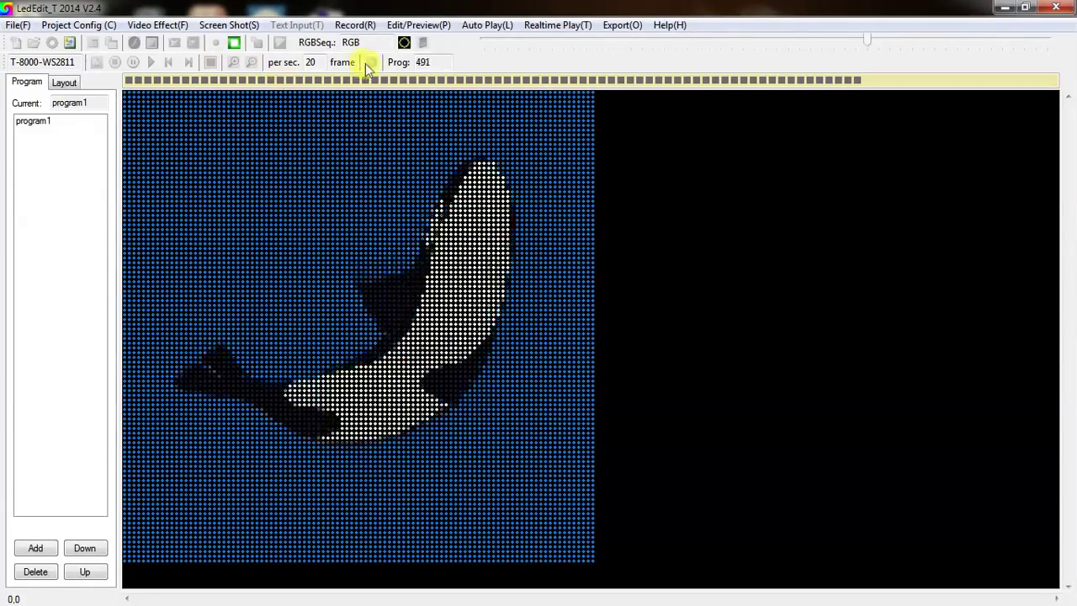
pyautogui.click(234, 44)
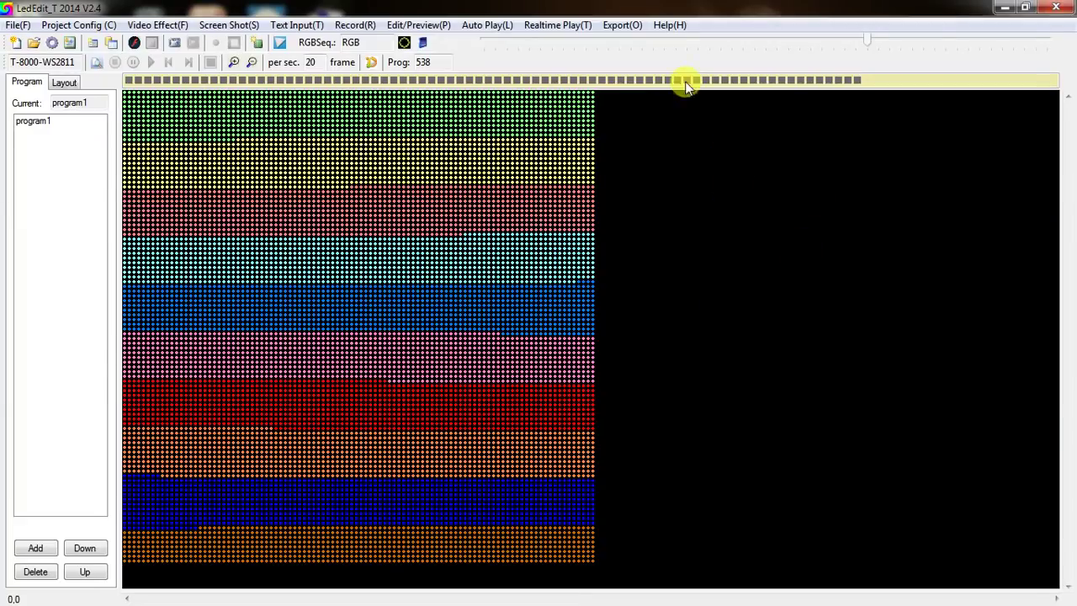
# Step: Export the LED effect file with gamma correction 1.8, RGB sequence and program code 00 to the Desktop
pyautogui.click(615, 28)
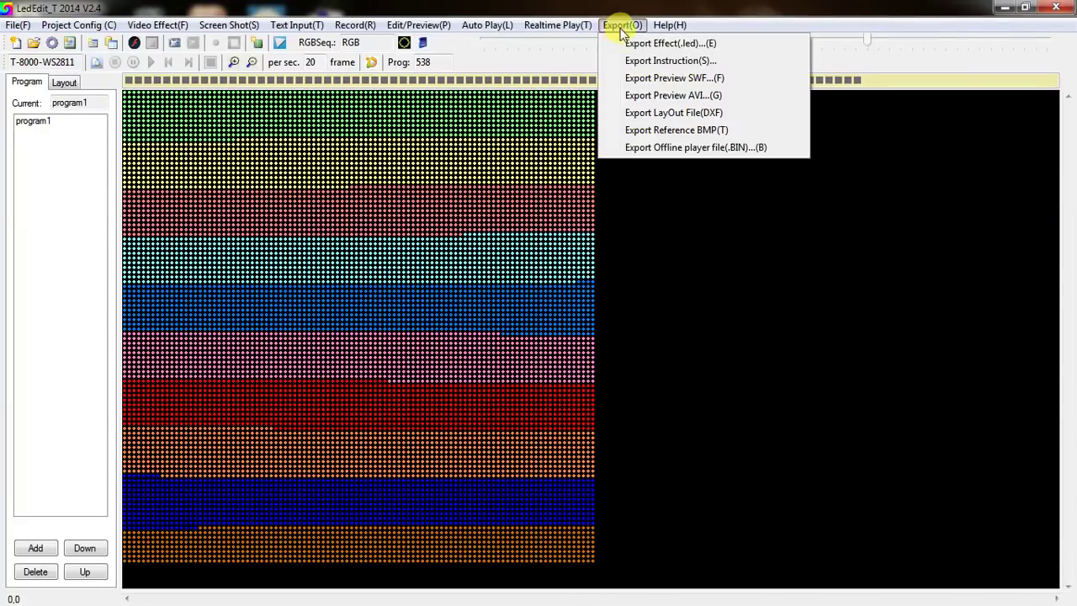
pyautogui.click(678, 44)
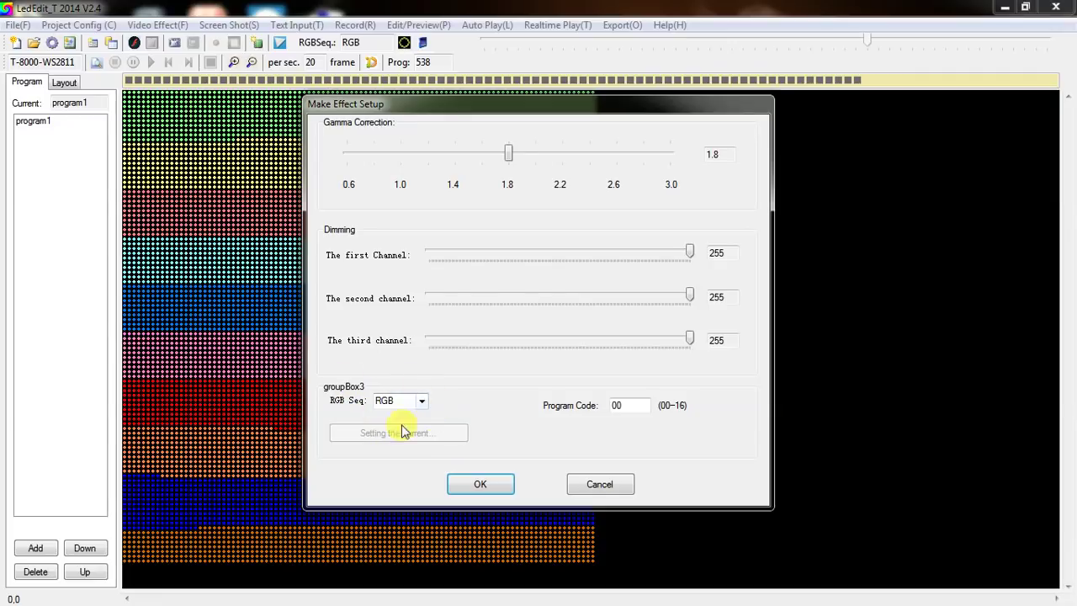
pyautogui.click(493, 485)
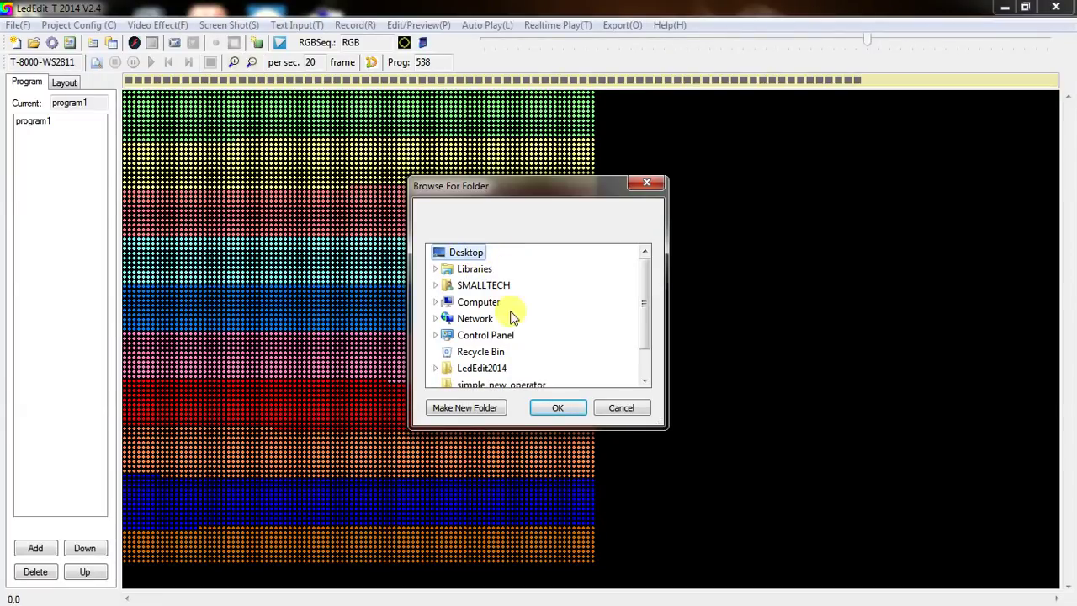
pyautogui.click(551, 409)
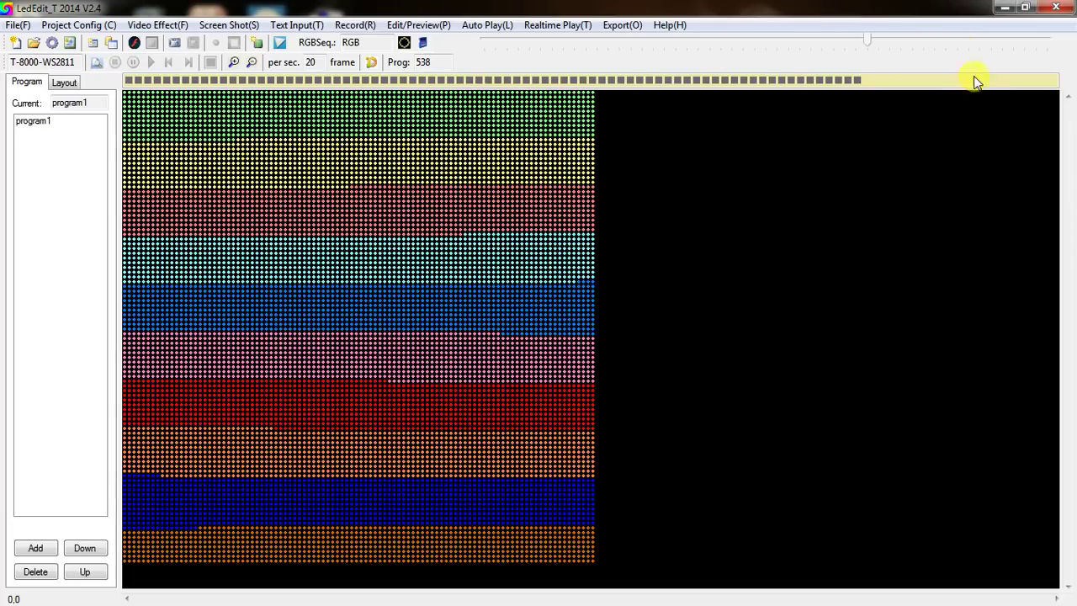
# Step: On the desktop, move the exported Led folder into the TEMPLE FESTIVAL folder and place that folder above the LedEdit shortcut
pyautogui.click(1000, 12)
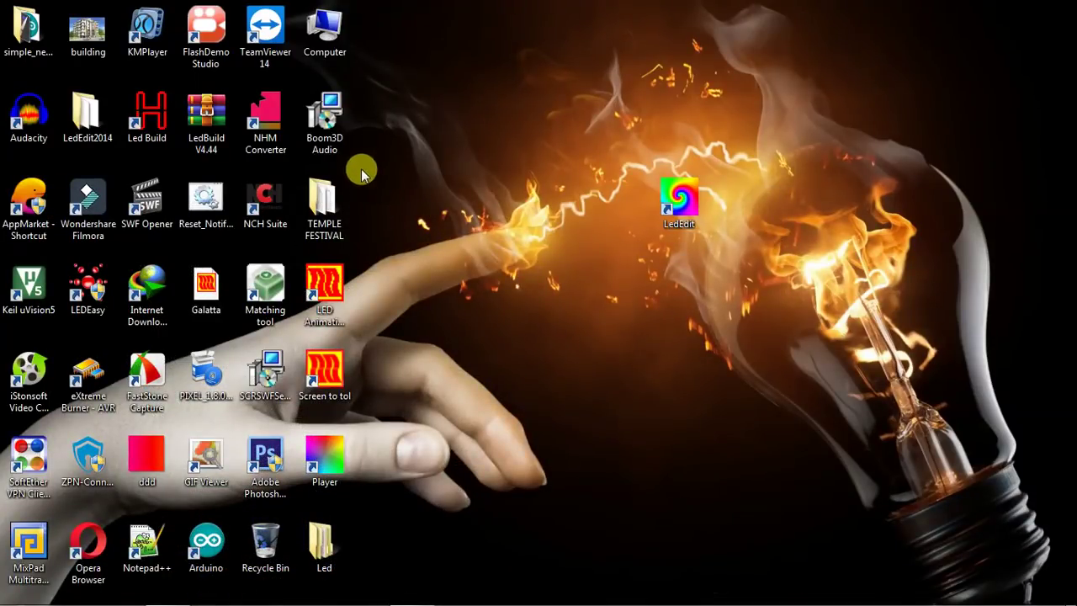
pyautogui.moveTo(300, 539); pyautogui.dragTo(439, 196)
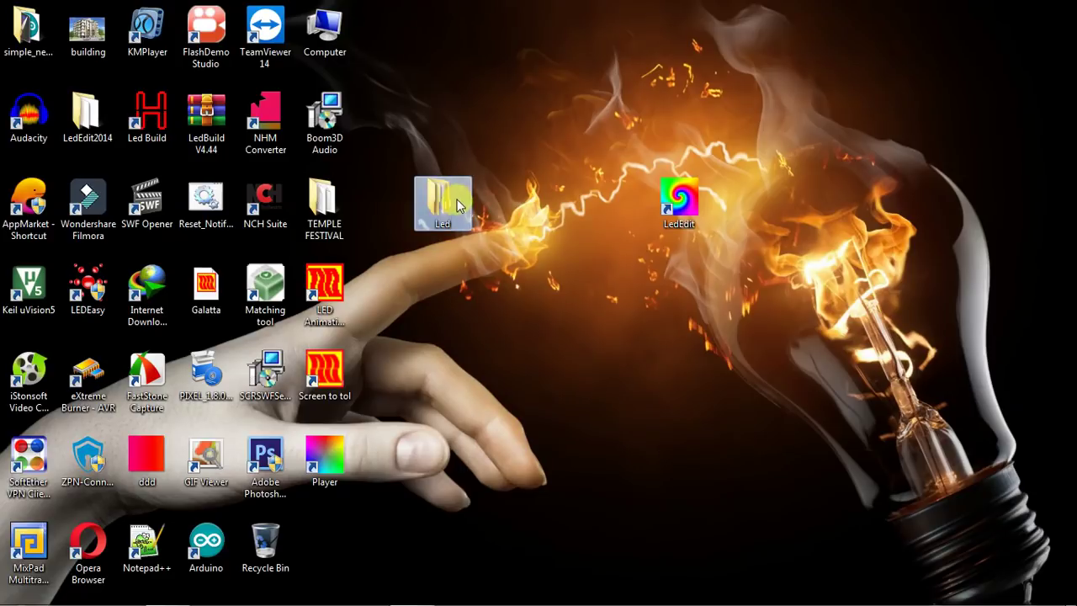
pyautogui.click(353, 201)
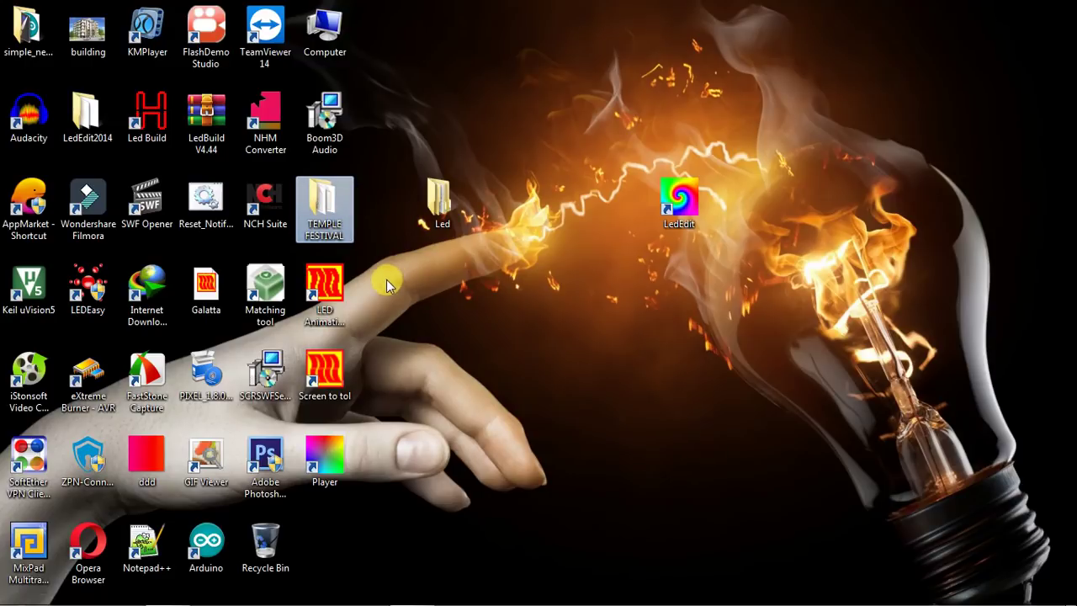
pyautogui.click(426, 220)
pyautogui.moveTo(427, 220); pyautogui.dragTo(709, 84)
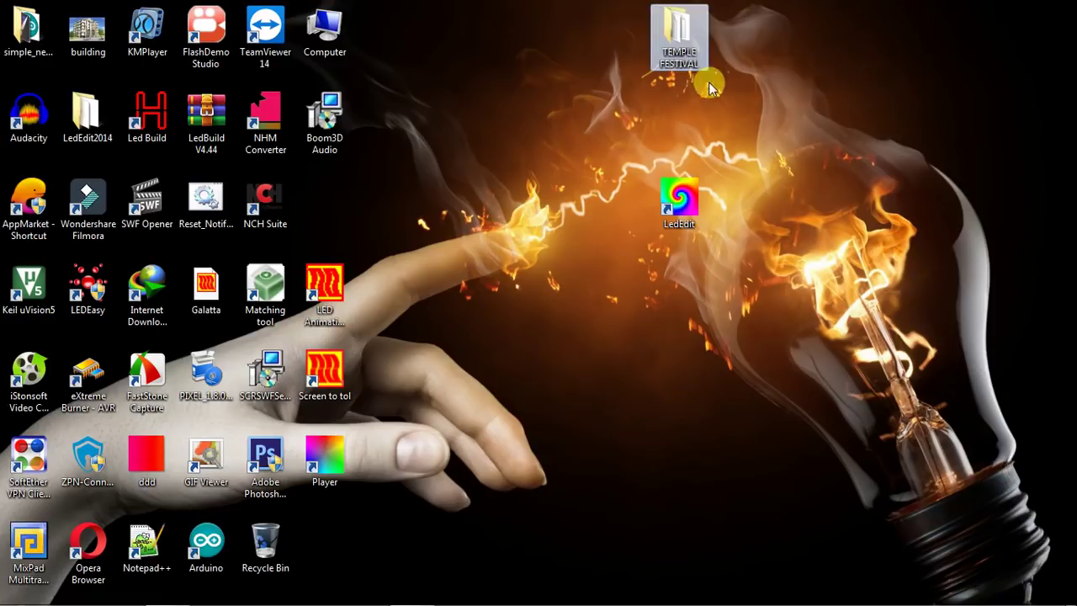
# Step: Open the TEMPLE FESTIVAL folder and display its contents as large icons
pyautogui.doubleClick(692, 44)
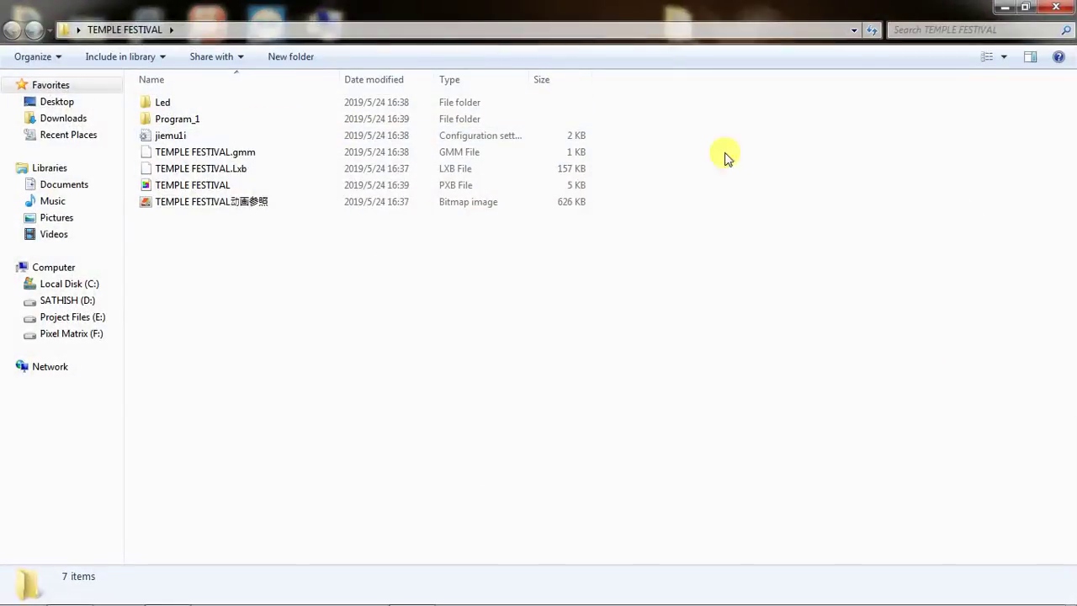
pyautogui.click(989, 58)
pyautogui.click(987, 58)
pyautogui.click(987, 59)
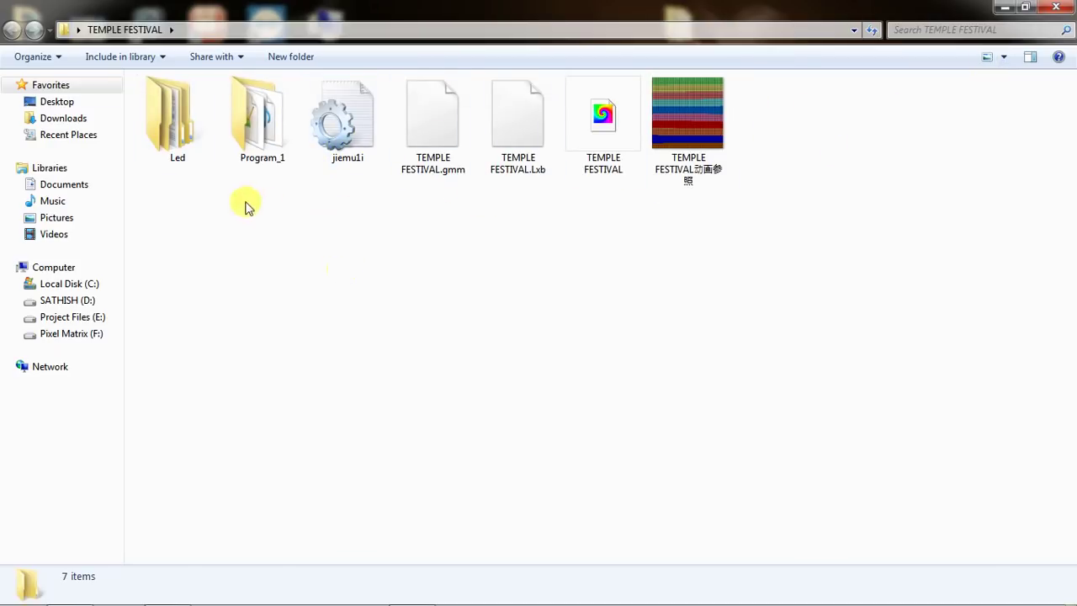
# Step: Check the exported program file in the Led folder's Controller-1 subfolder, return to the project folder and close its window
pyautogui.doubleClick(200, 121)
pyautogui.doubleClick(187, 105)
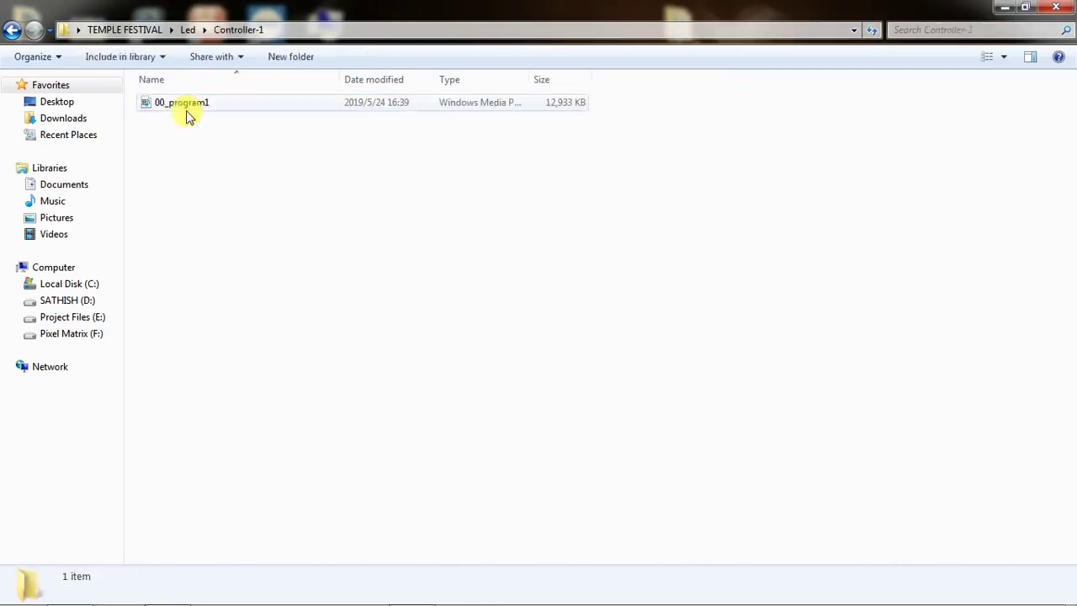
pyautogui.click(17, 31)
pyautogui.click(16, 31)
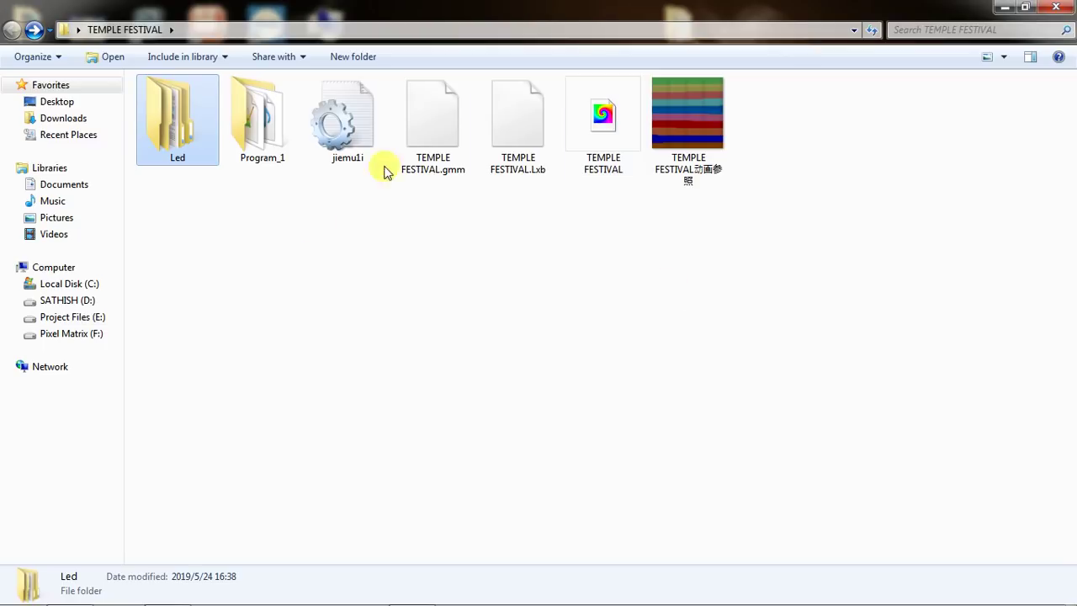
pyautogui.click(1055, 7)
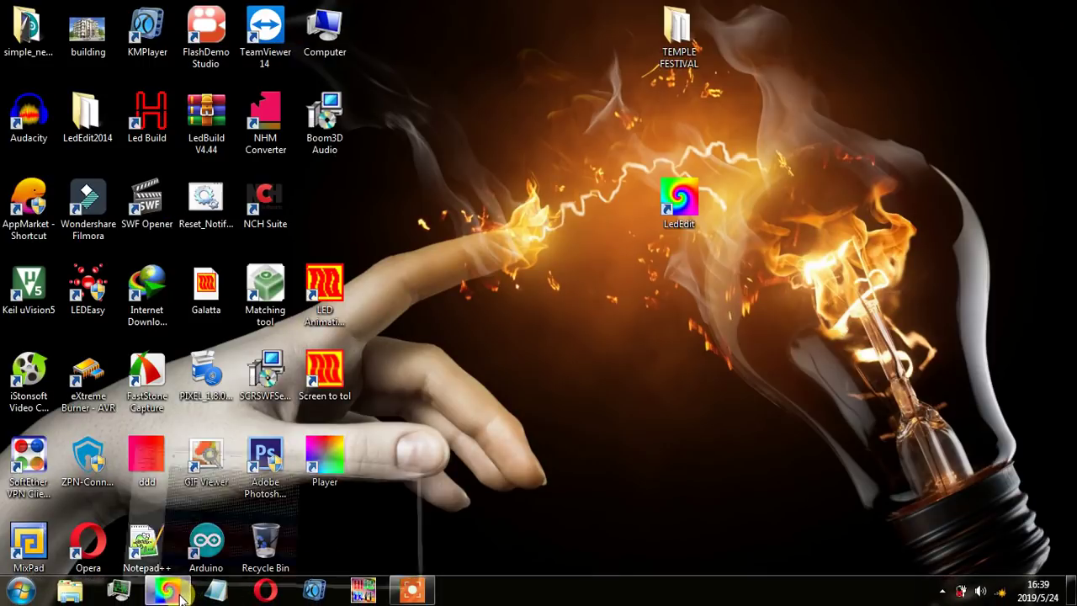
# Step: Restart LedEdit and open the TEMPLE FESTIVAL project file from the TEMPLE FESTIVAL folder on the desktop
pyautogui.click(164, 590)
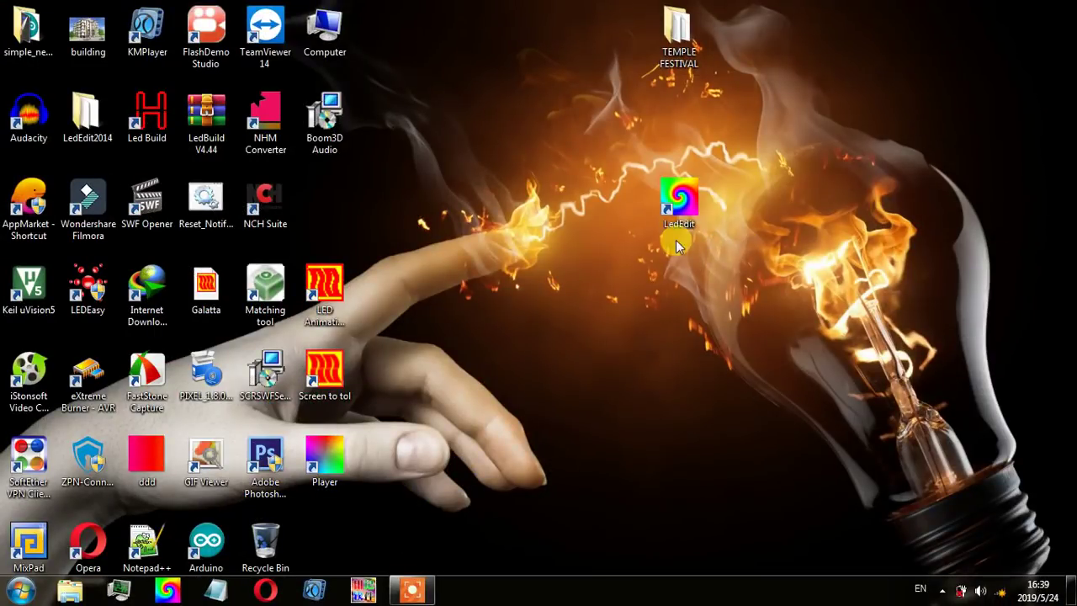
pyautogui.click(678, 202)
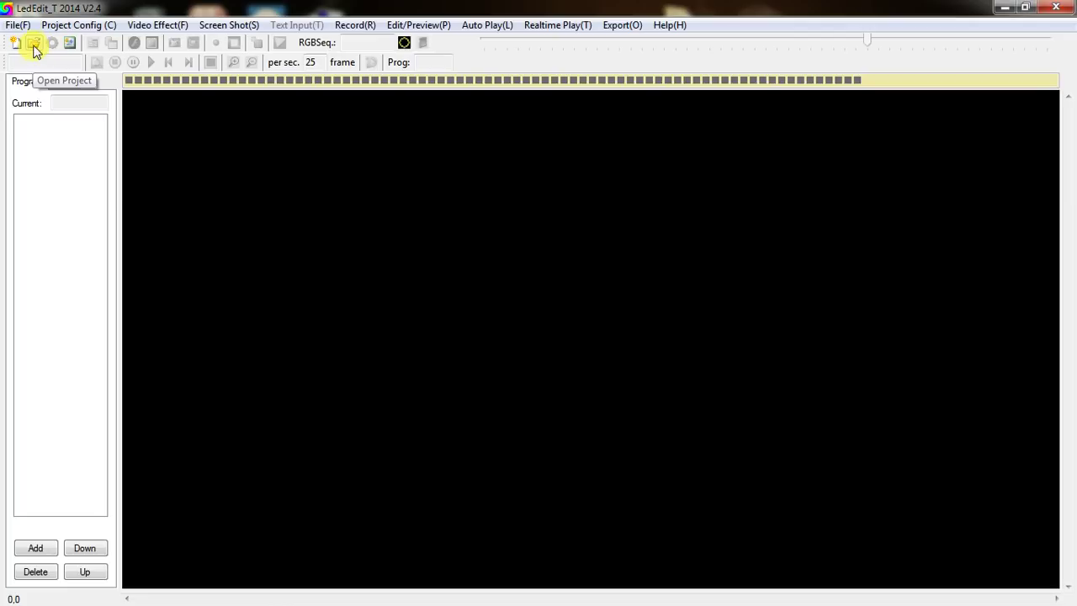
pyautogui.click(18, 24)
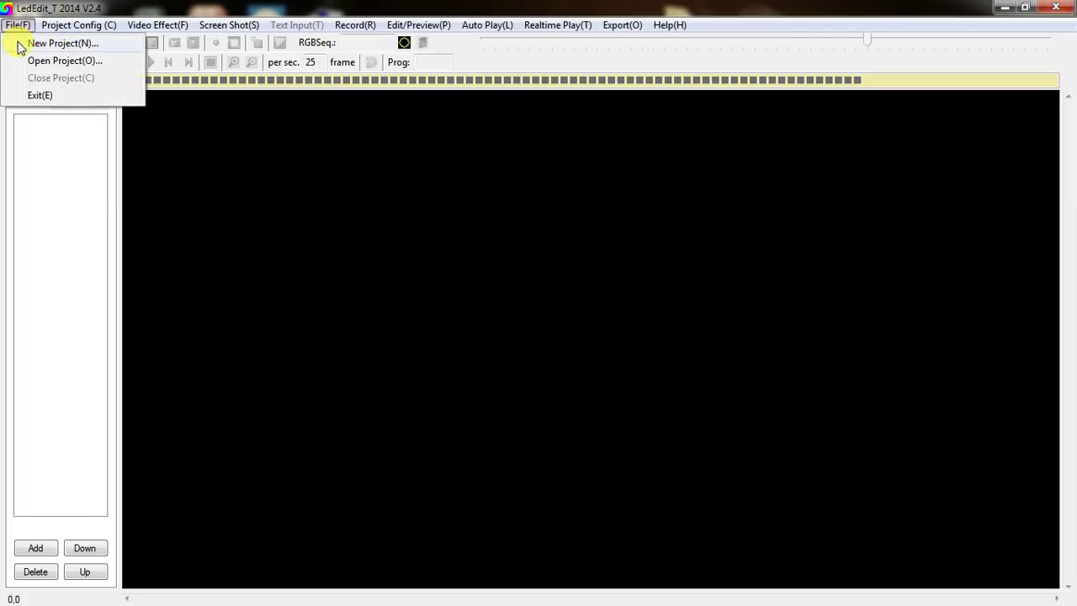
pyautogui.click(55, 67)
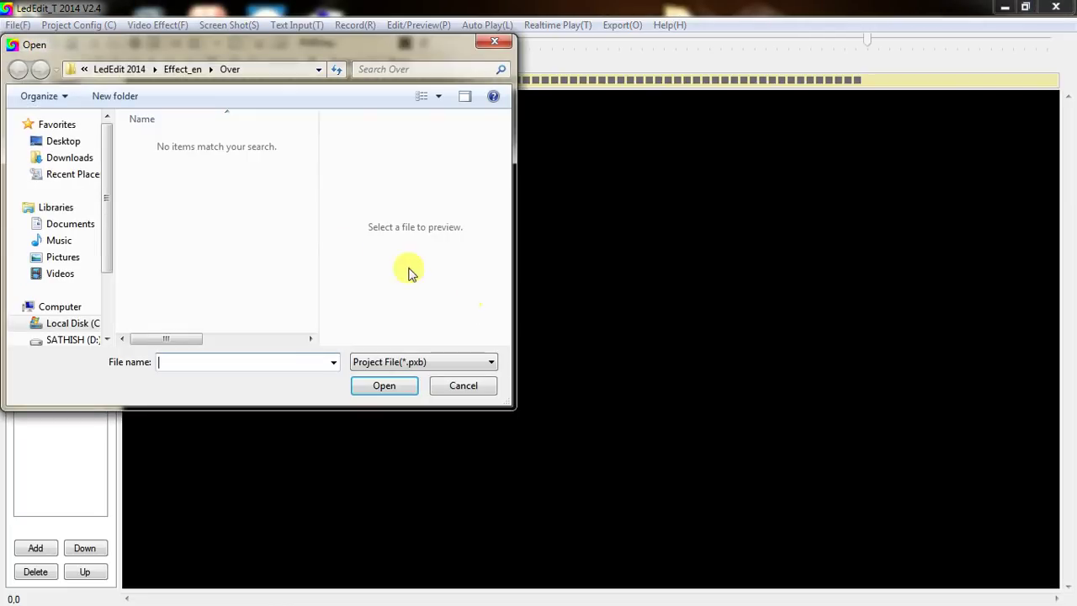
pyautogui.click(75, 143)
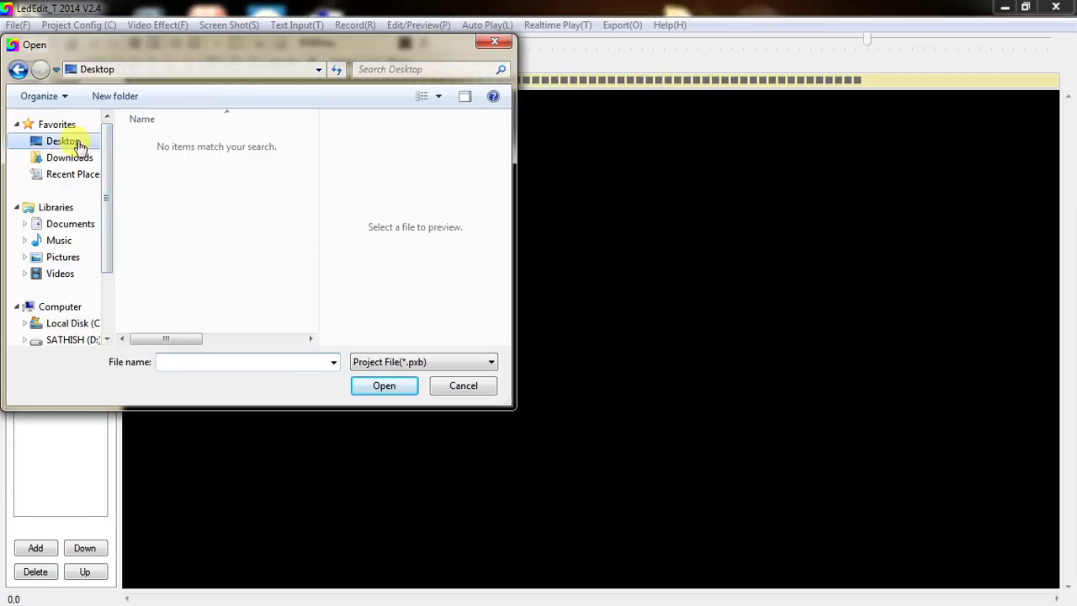
pyautogui.moveTo(308, 174); pyautogui.dragTo(318, 263)
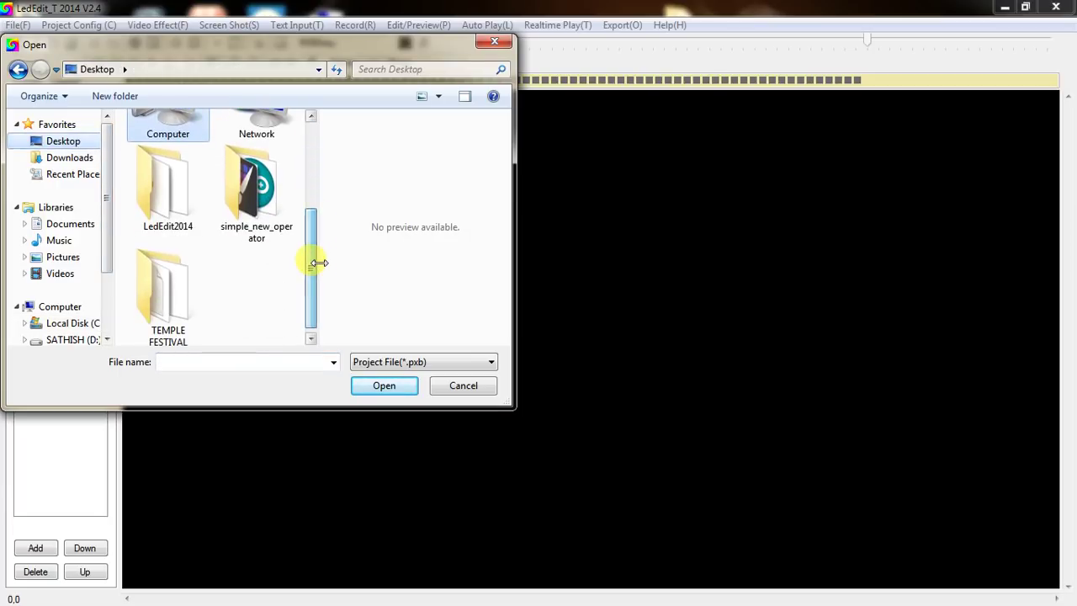
pyautogui.doubleClick(185, 294)
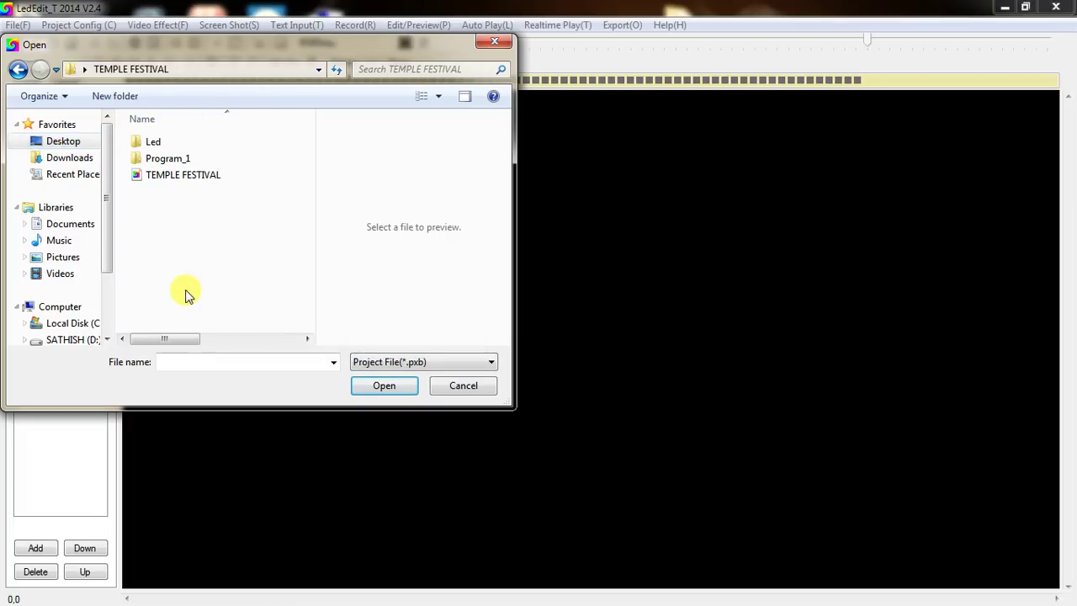
pyautogui.doubleClick(210, 187)
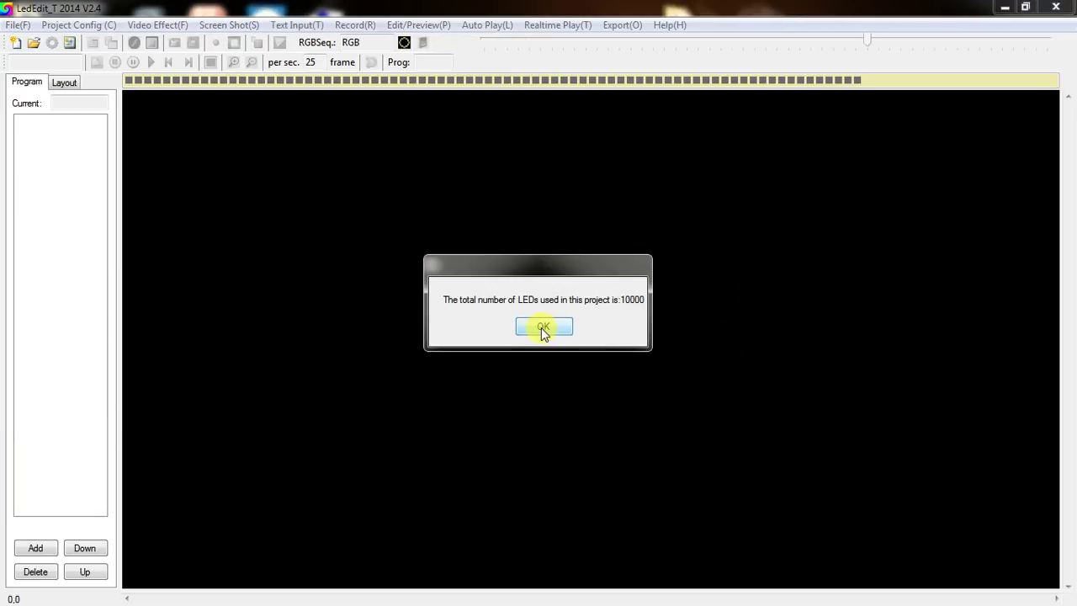
pyautogui.click(543, 328)
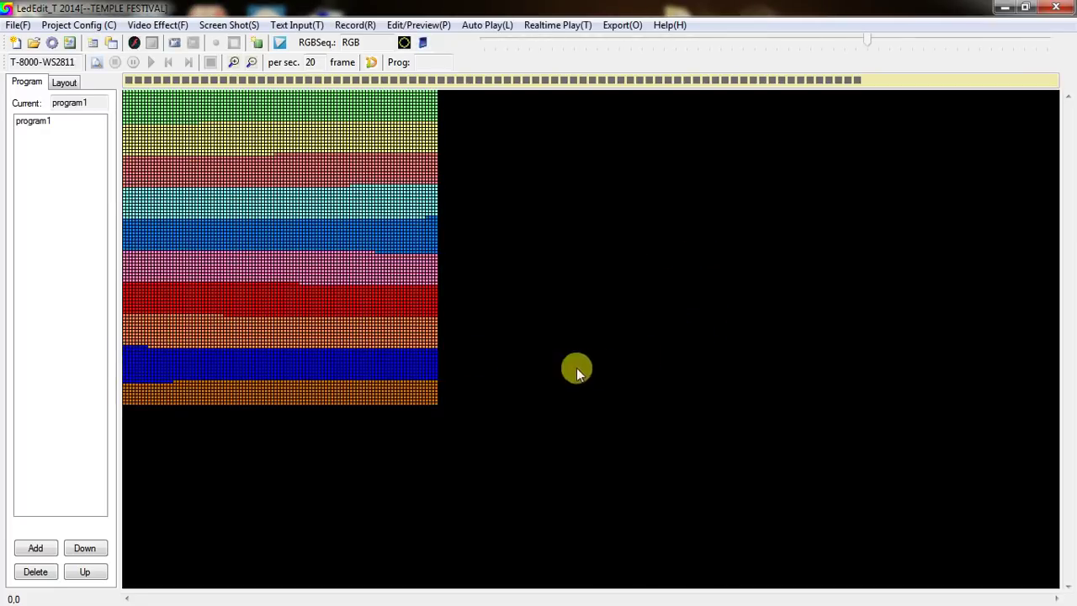
# Step: Play back program1's recorded frames in Edit/Preview mode with the LED layout enlarged
pyautogui.click(234, 61)
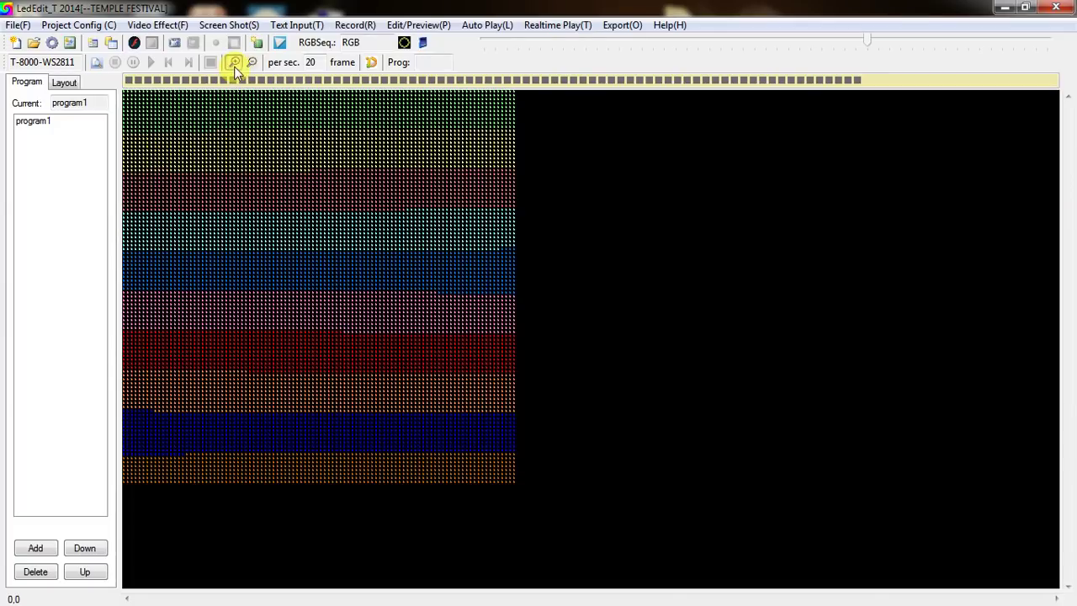
pyautogui.click(563, 202)
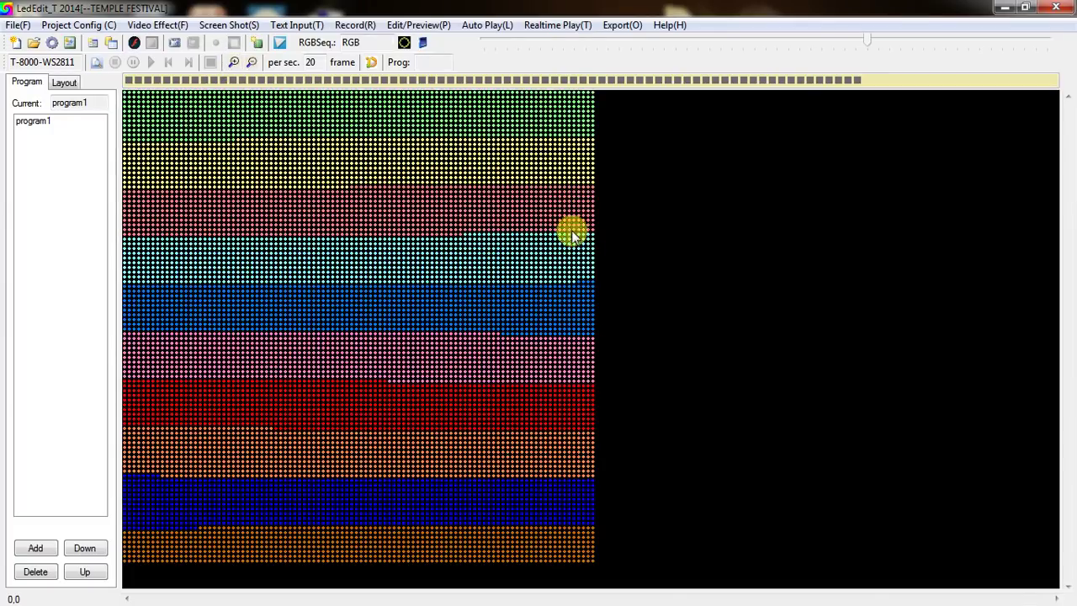
pyautogui.click(444, 27)
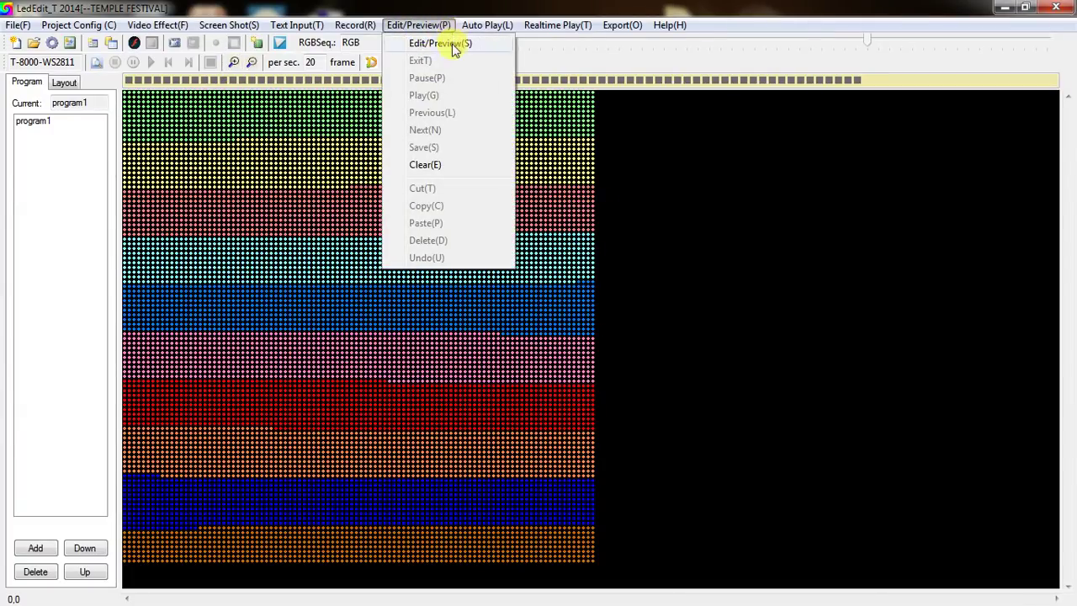
pyautogui.click(453, 45)
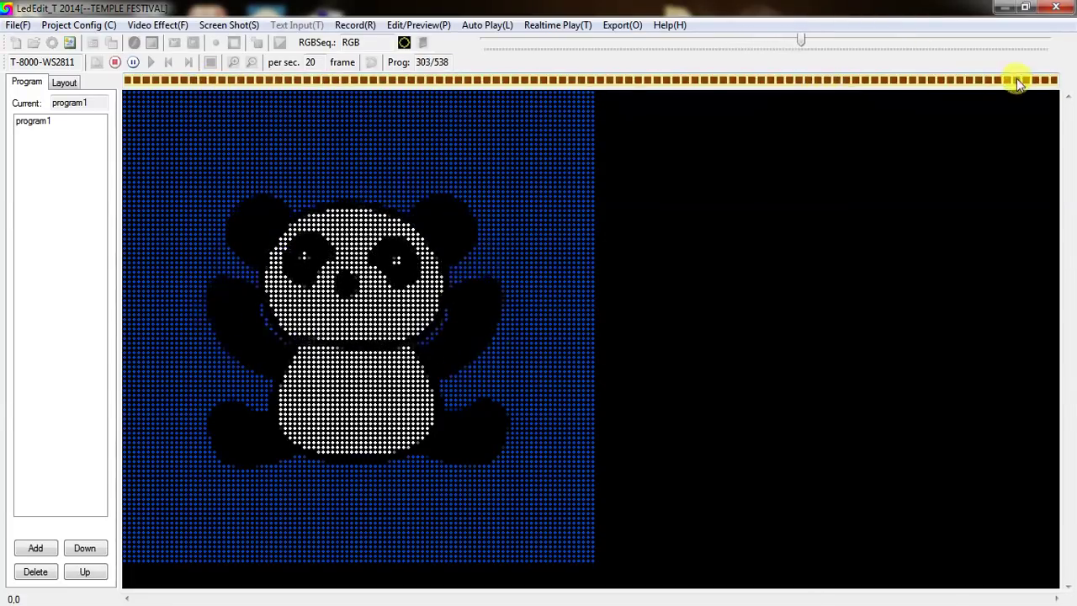
# Step: Select the dolphin frames at the end of program1 through frame 538, delete them, and exit the preview saving the changes
pyautogui.moveTo(816, 48); pyautogui.dragTo(1071, 84)
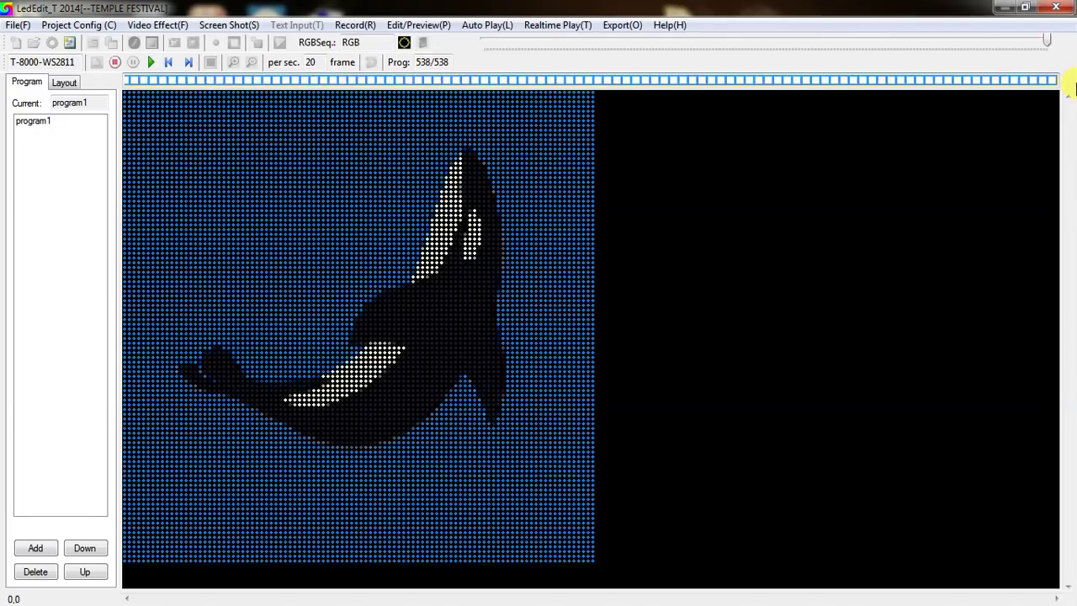
pyautogui.rightClick(684, 76)
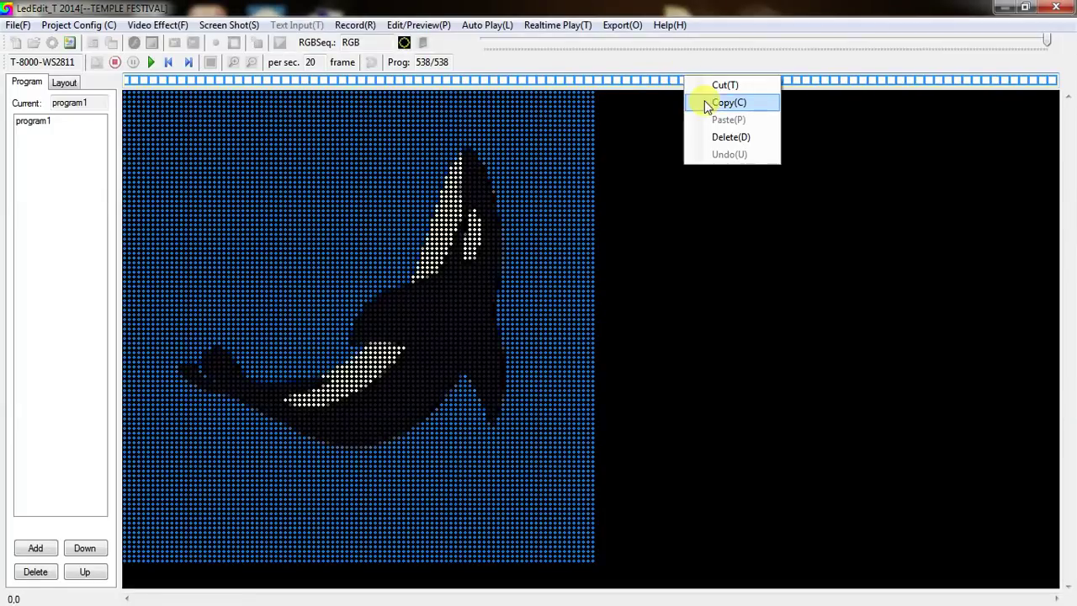
pyautogui.click(749, 138)
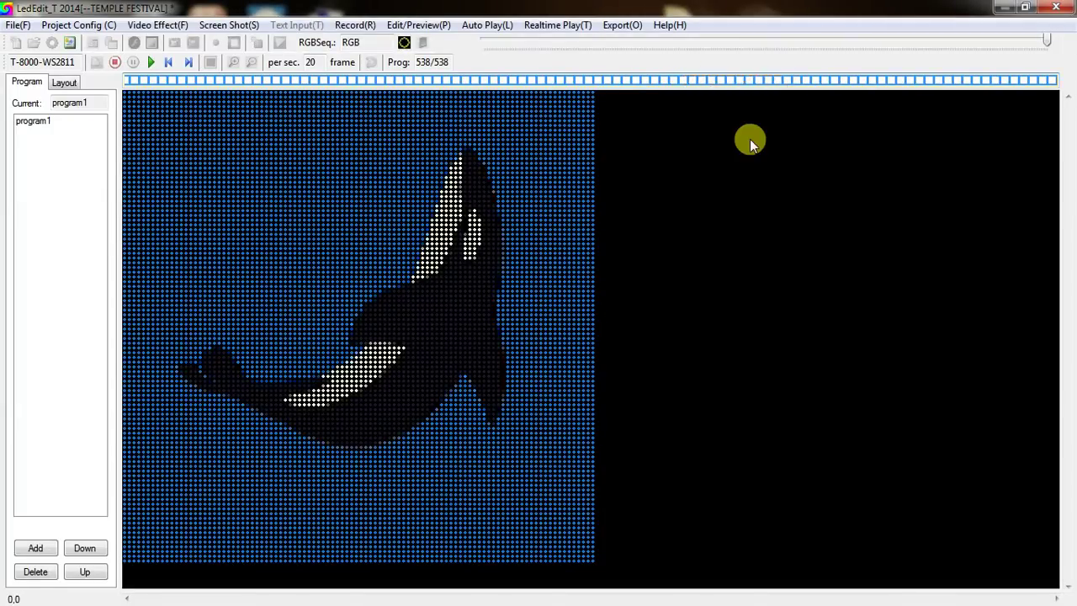
pyautogui.click(117, 64)
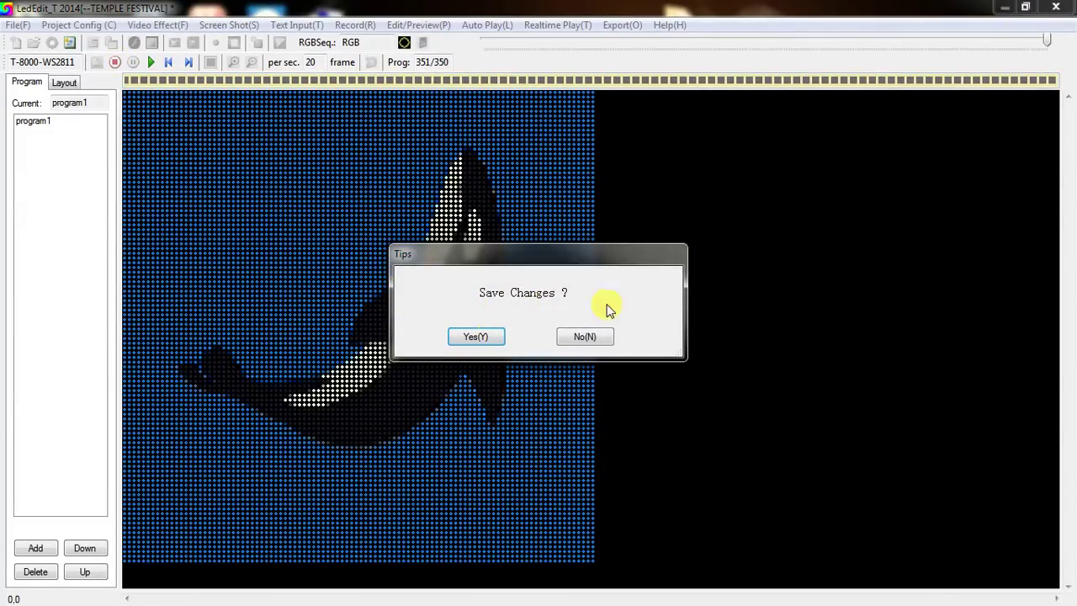
pyautogui.click(482, 338)
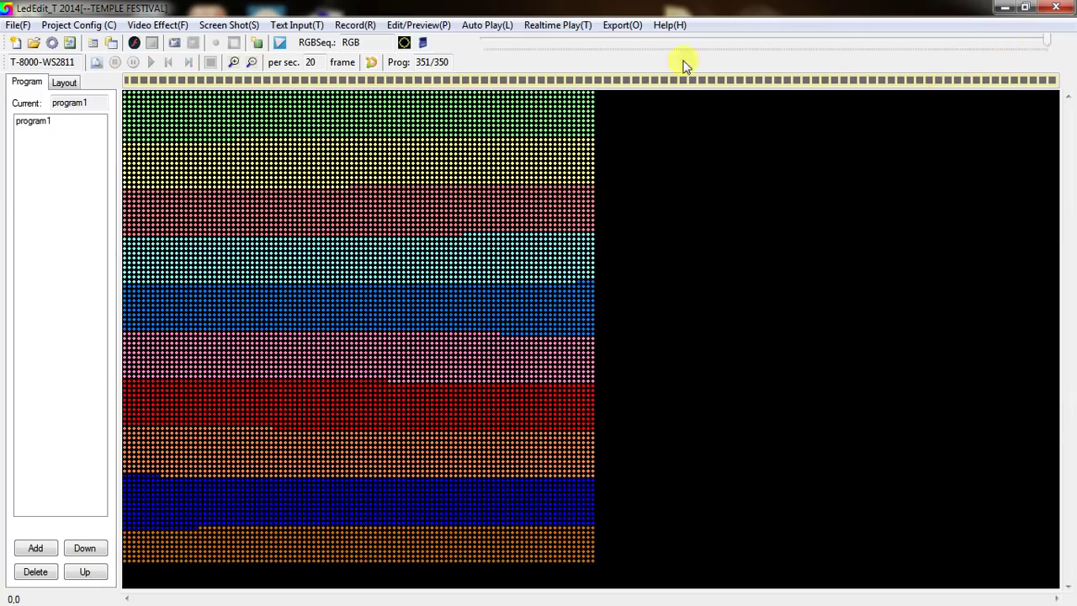
# Step: Preview the shortened program1 in Edit/Preview mode and return the playback to frame 1
pyautogui.click(418, 25)
pyautogui.click(423, 42)
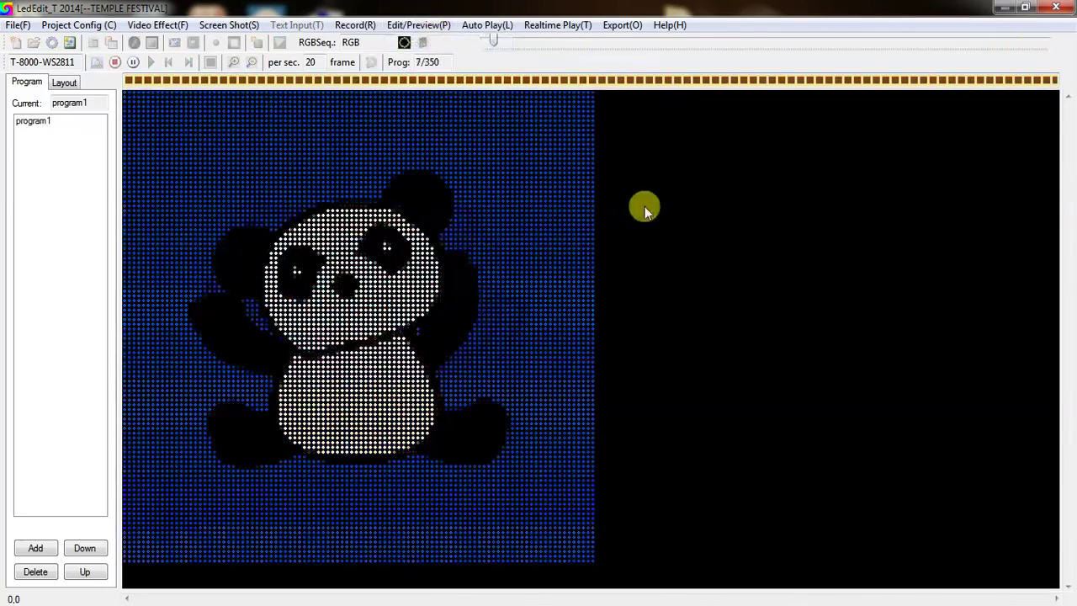
pyautogui.moveTo(496, 39); pyautogui.dragTo(733, 162)
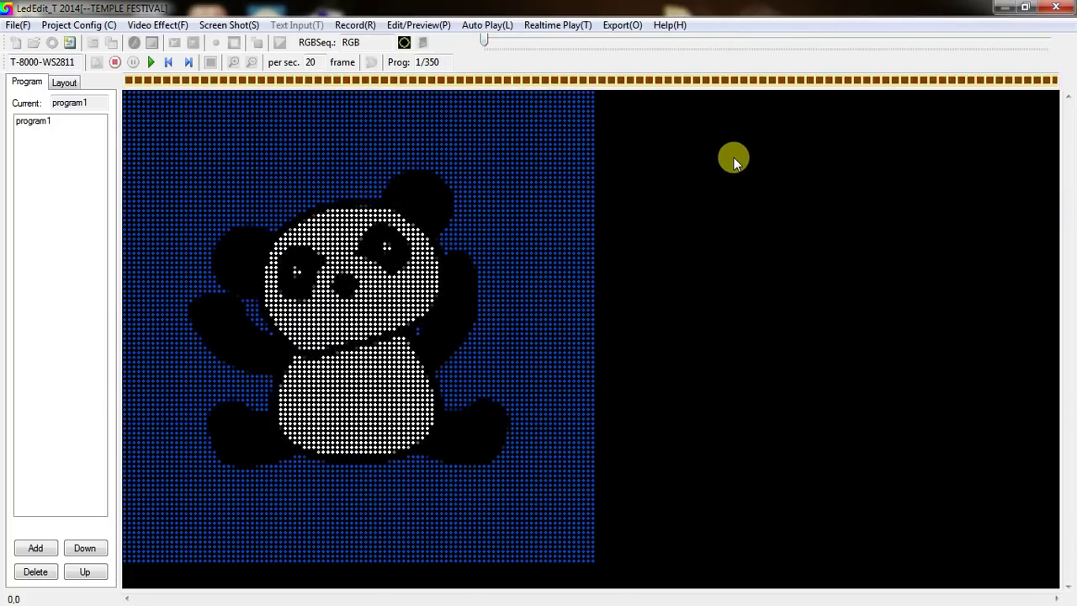
# Step: Close LedEdit and open the TEMPLE FESTIVAL project folder on the desktop in Windows Explorer
pyautogui.moveTo(733, 162); pyautogui.dragTo(732, 162)
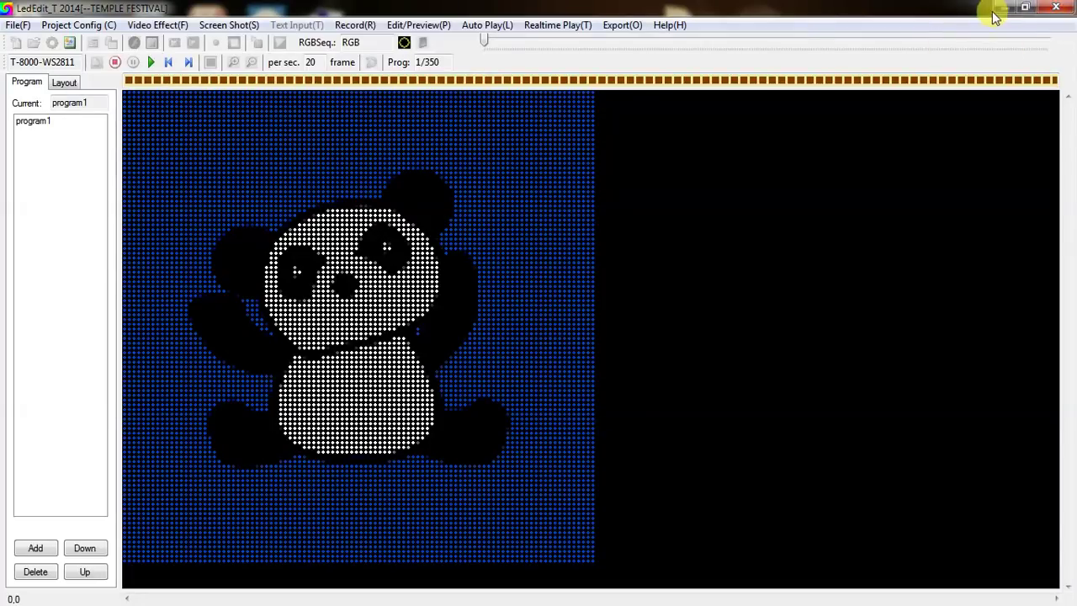
pyautogui.click(1057, 8)
pyautogui.moveTo(681, 34); pyautogui.dragTo(517, 126)
pyautogui.doubleClick(518, 124)
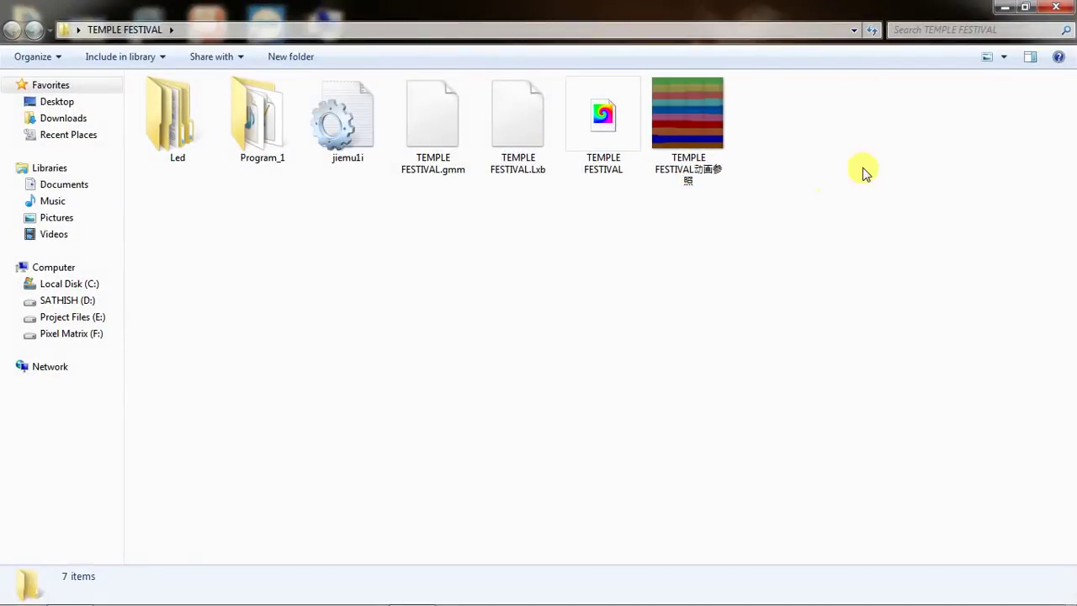
# Step: Inspect the Controller-1 output folder inside the Led folder, return to the TEMPLE FESTIVAL folder, and close the folder window
pyautogui.doubleClick(166, 114)
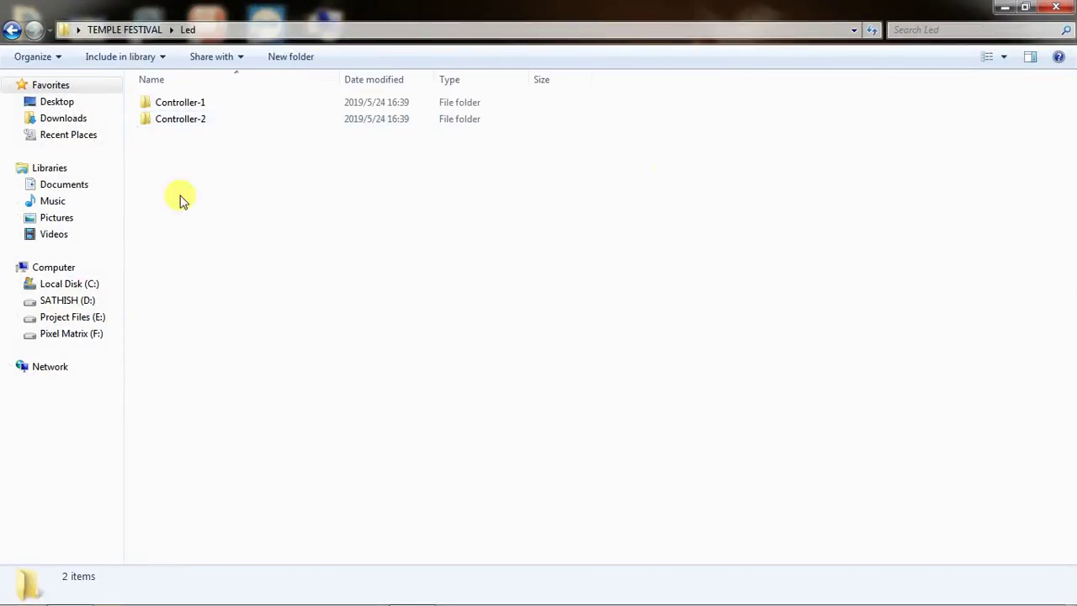
pyautogui.doubleClick(191, 103)
pyautogui.click(173, 104)
pyautogui.click(20, 33)
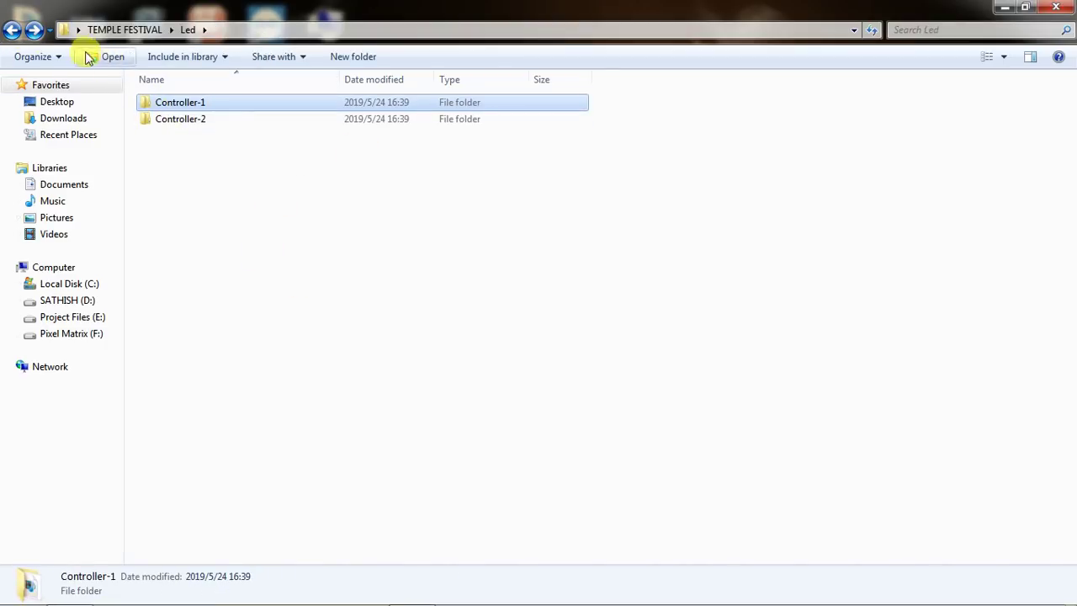
pyautogui.click(14, 30)
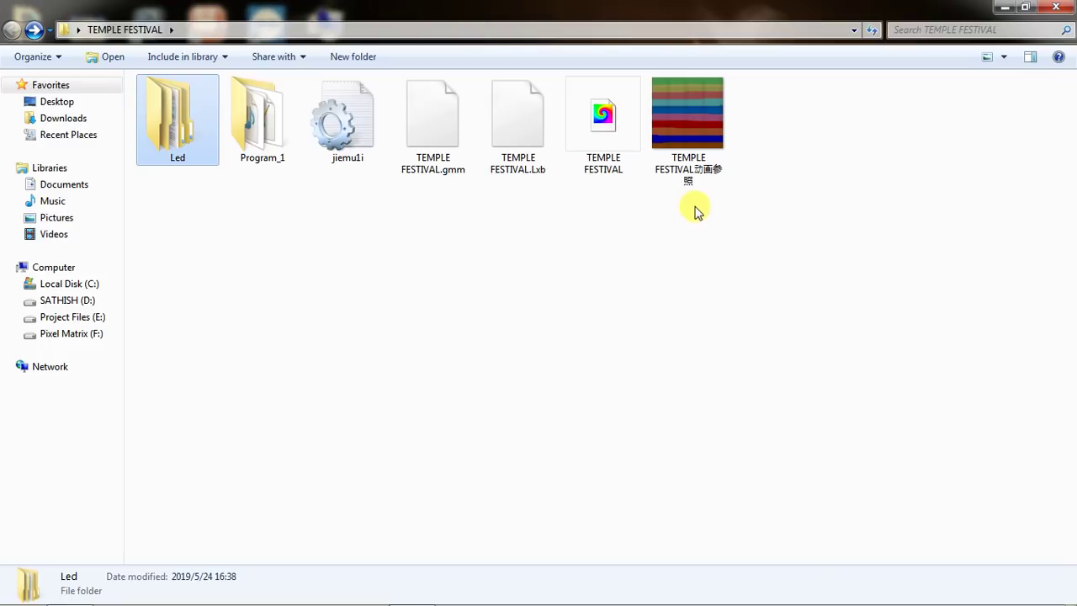
pyautogui.click(967, 137)
pyautogui.click(1056, 7)
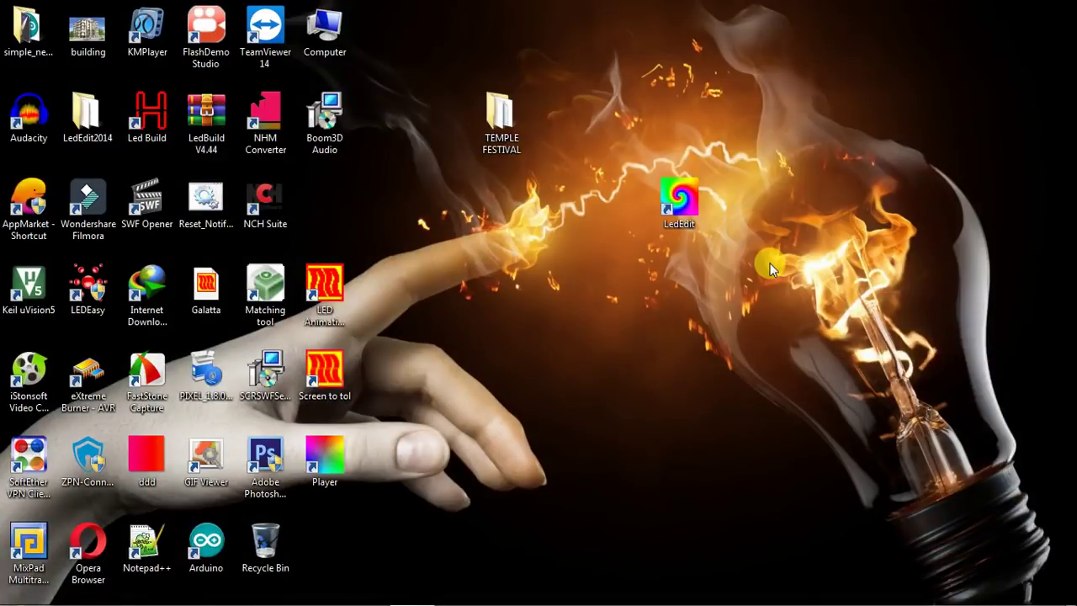